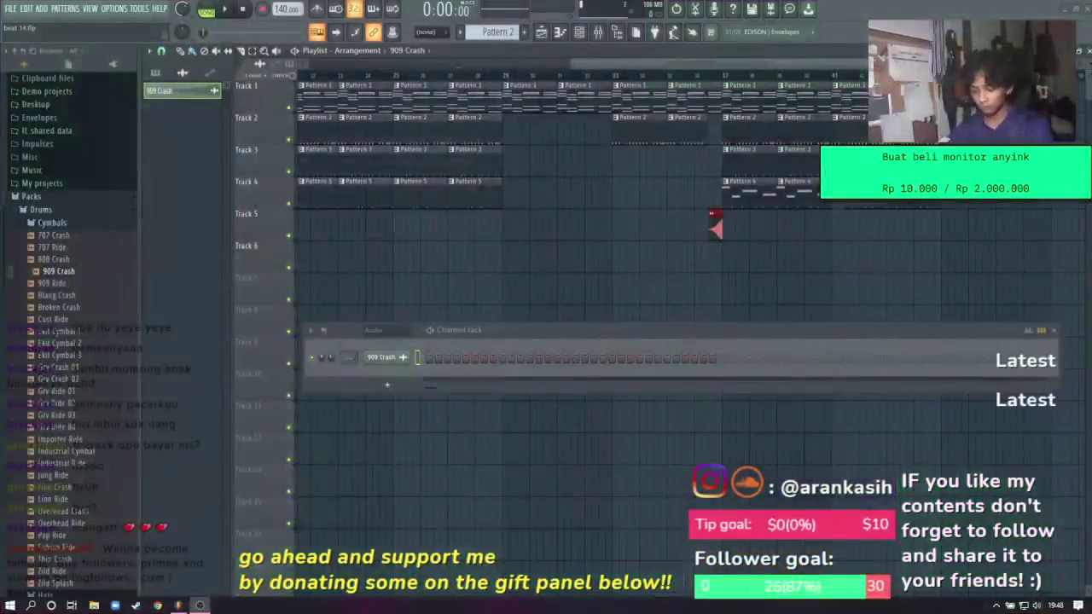
Switch to Spotify, pause the playing track, and return to FL Studio
key("alt+Tab")
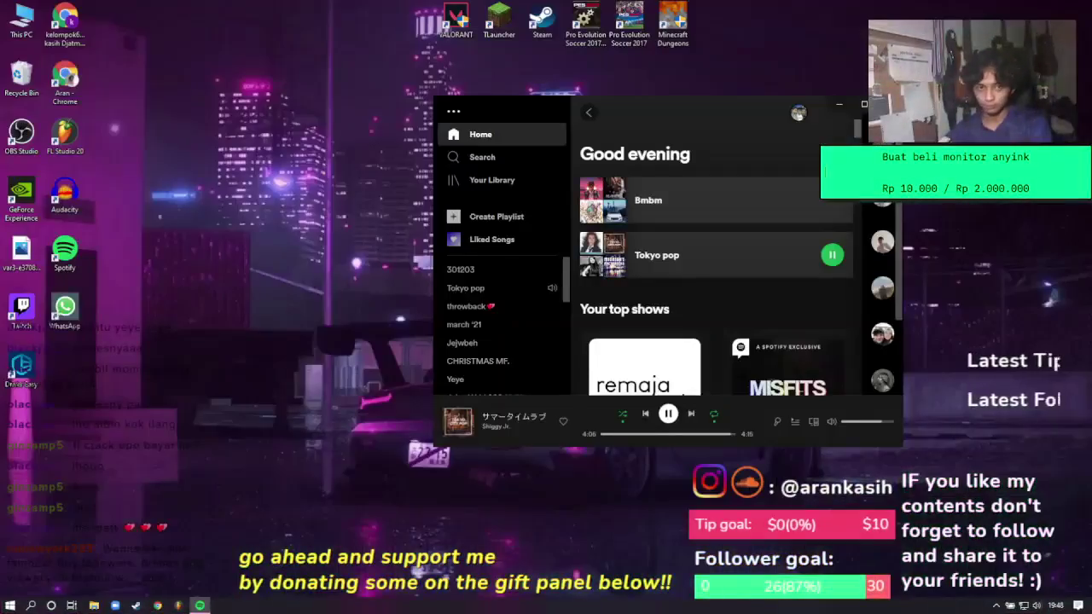
left_click(671, 417)
key("alt+Tab")
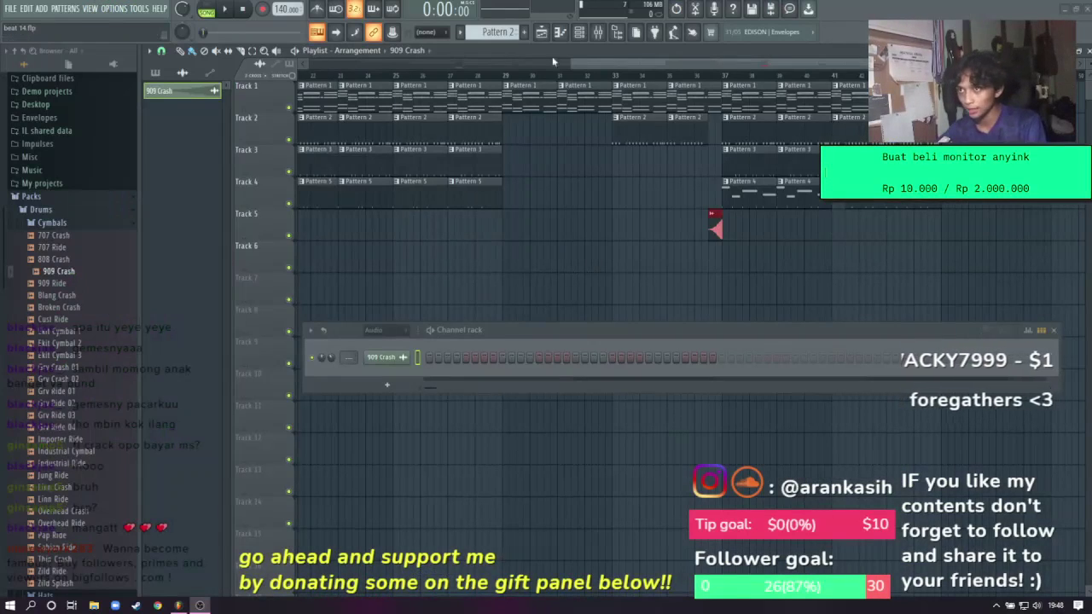
Play back the section around bar 35 and remove the reversed crash on Track 5 ahead of bar 37
left_click_drag(630, 62, 300, 75)
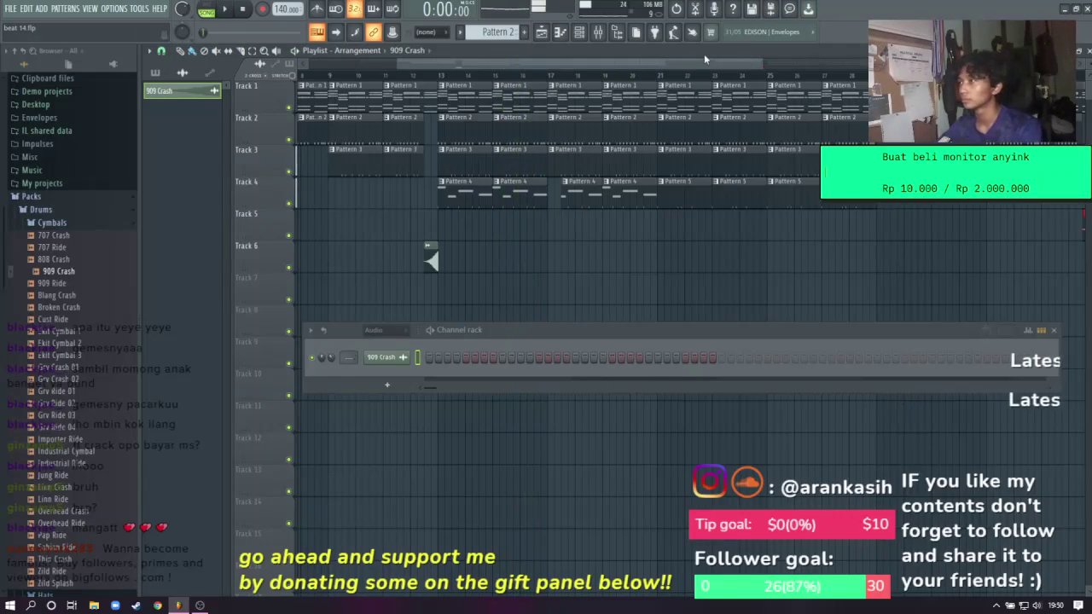
key("space")
key("space")
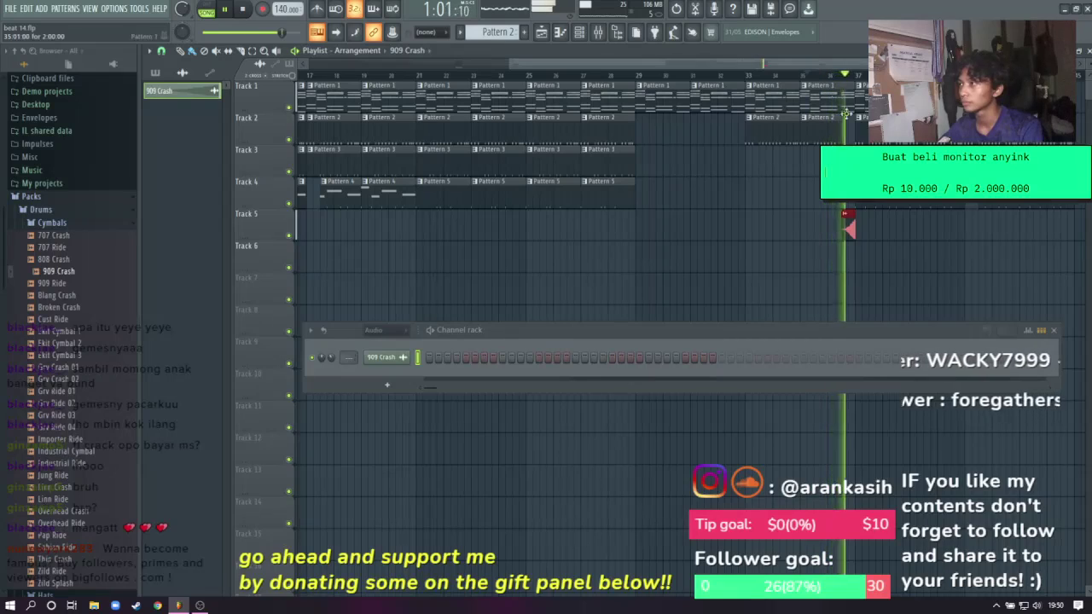
key("space")
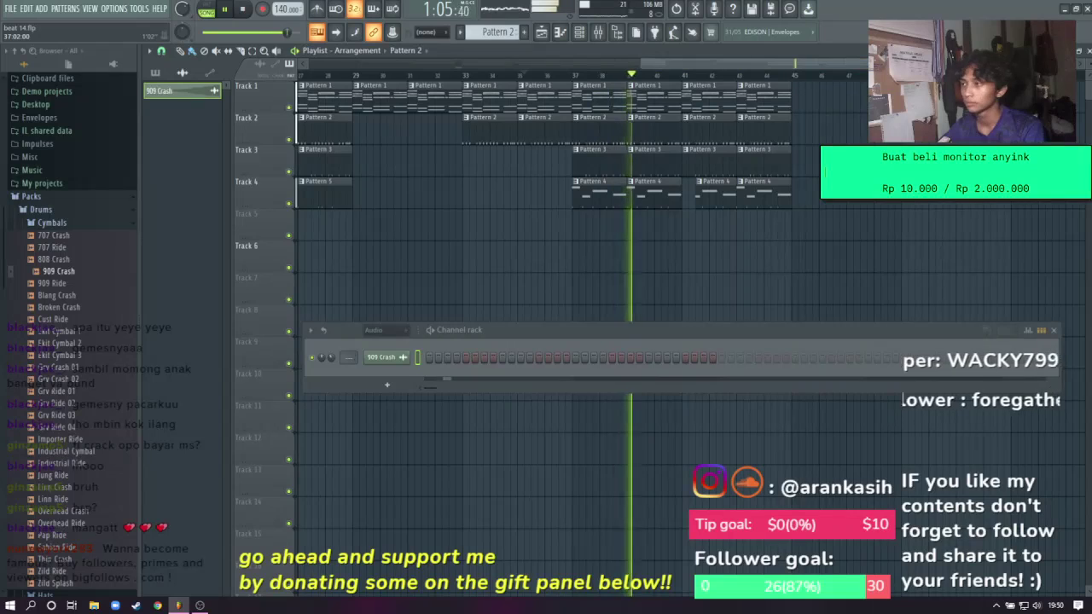
Copy the pattern clips of bars 21–28 on Tracks 1–4 to bar 45
left_click_drag(806, 66, 585, 199)
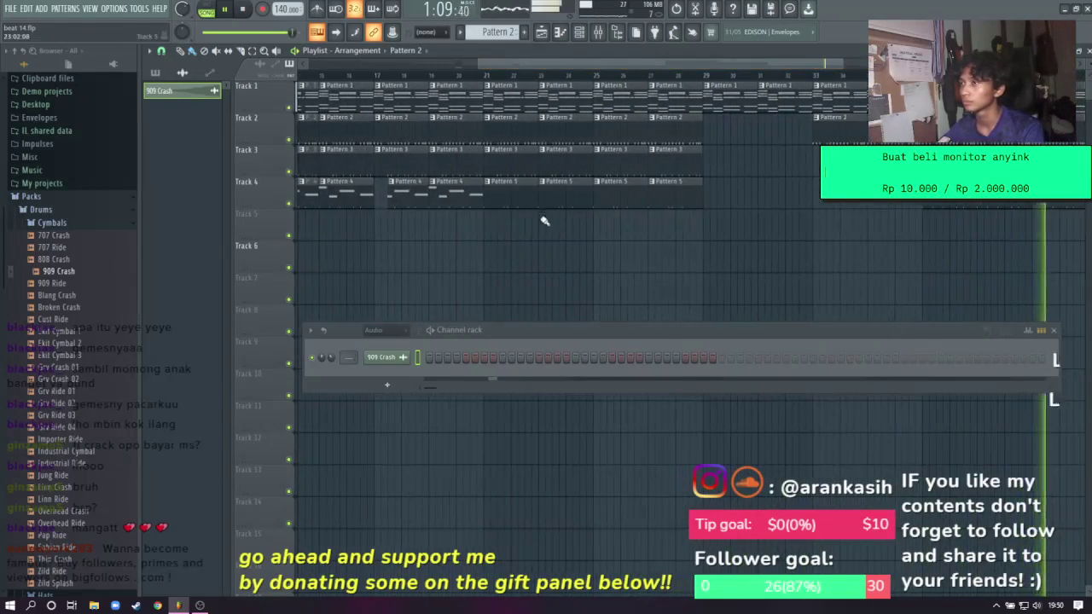
left_click_drag(521, 230, 696, 81)
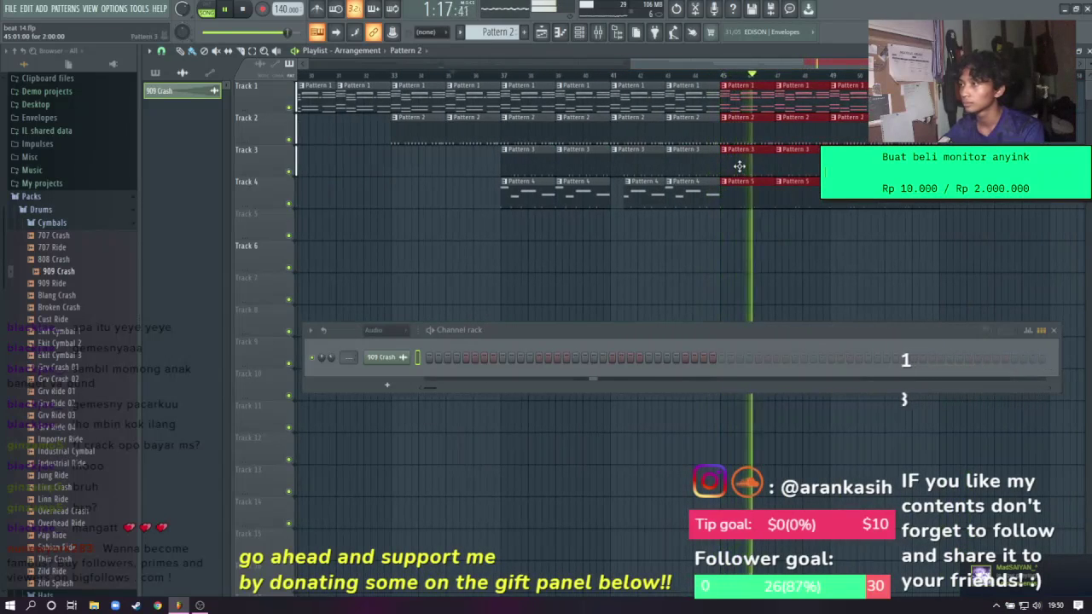
key("space")
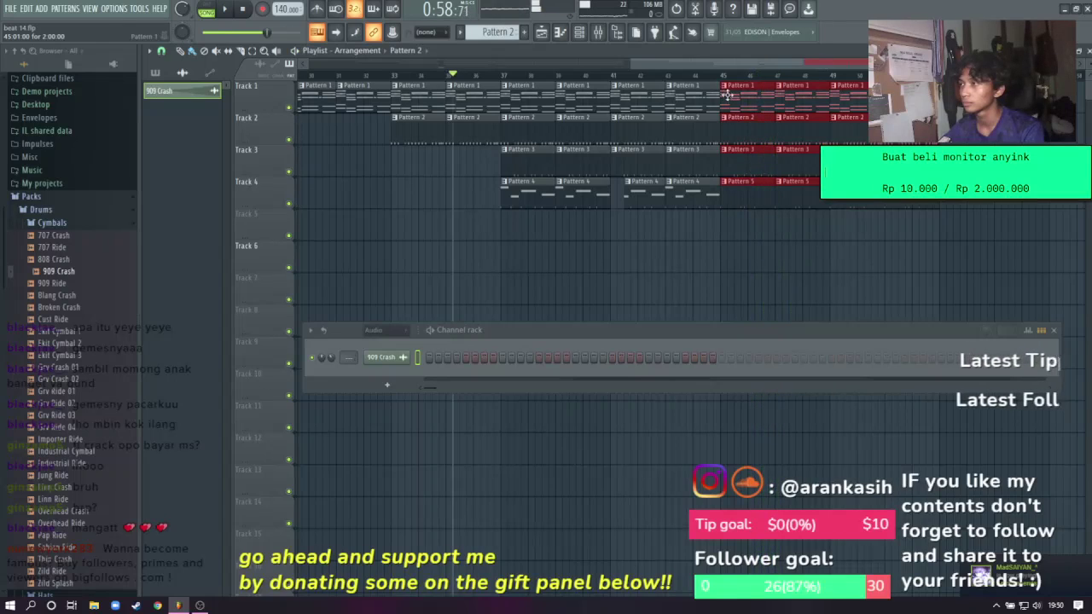
Delete the copied Pattern 2 clips on Track 2 from bar 45 up to bar 51 while listening to the section
key("space")
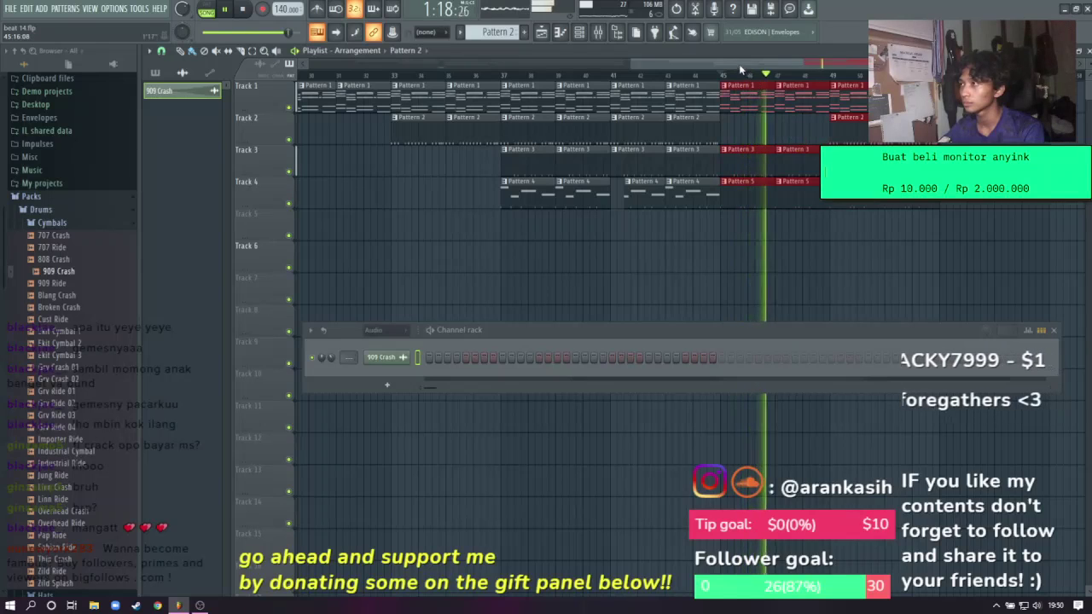
left_click_drag(740, 65, 786, 68)
right_click(755, 119)
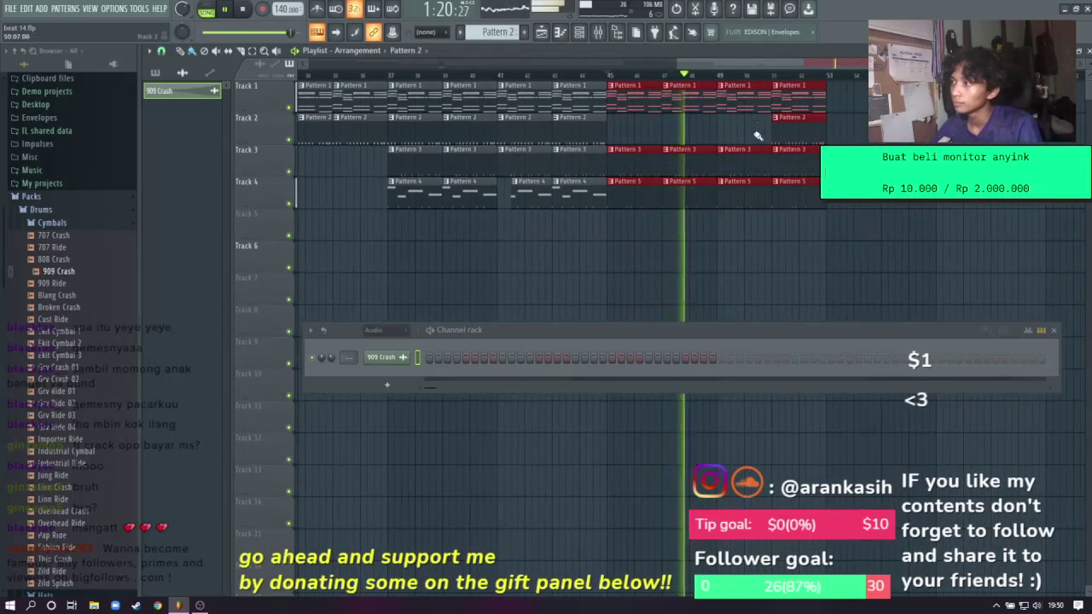
Continue Track 1 with Pattern 1 clips at bars 53, 55 and 57, deleting the Pattern 2 copy at bar 53
left_click_drag(794, 256, 794, 100)
key("ctrl+b")
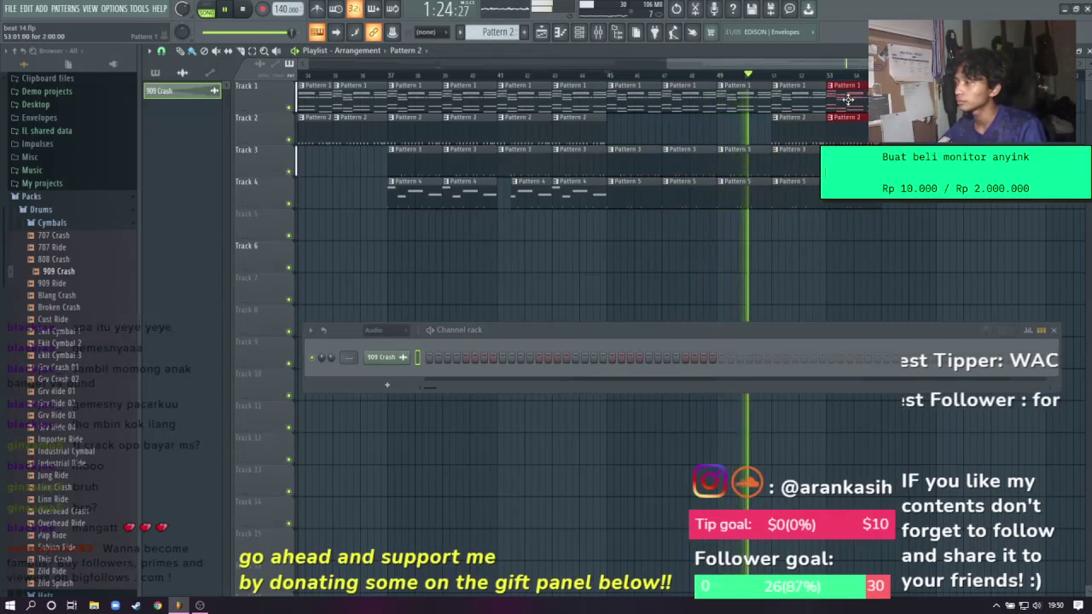
right_click(825, 126)
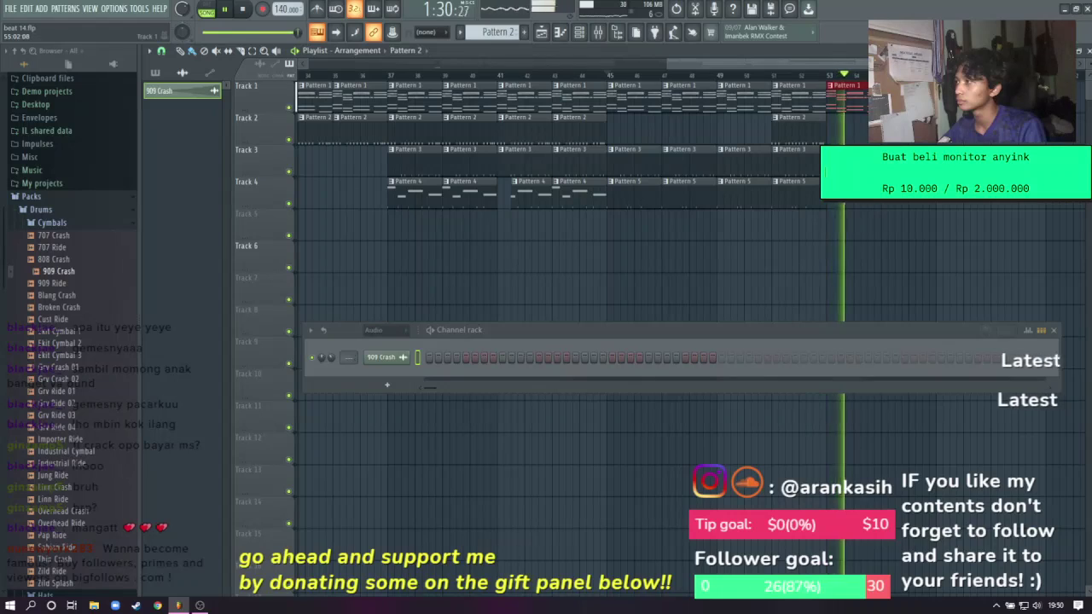
left_click_drag(795, 100, 735, 99)
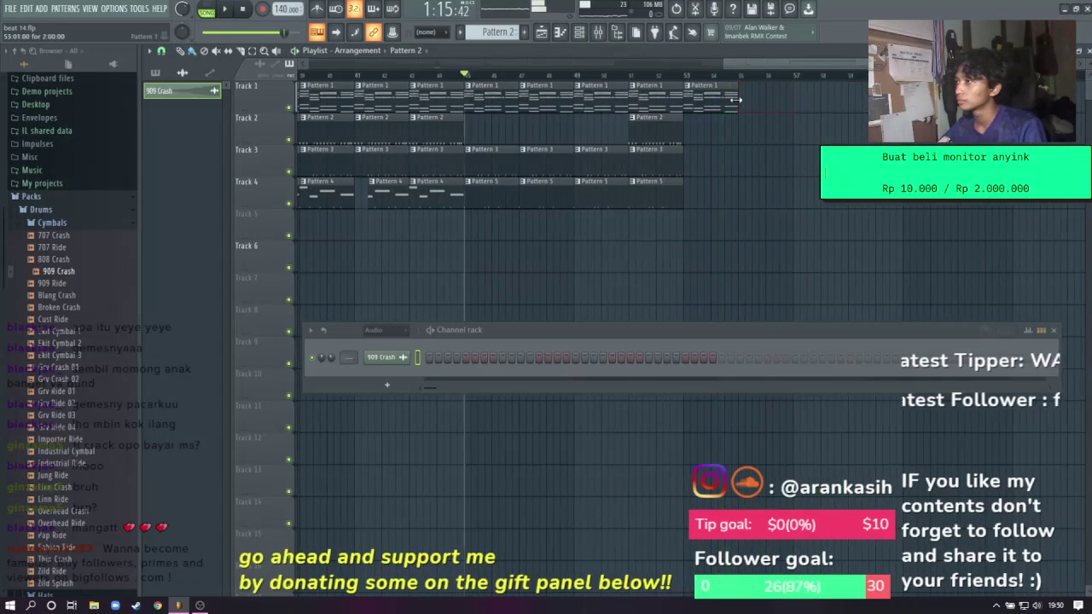
left_click(729, 100)
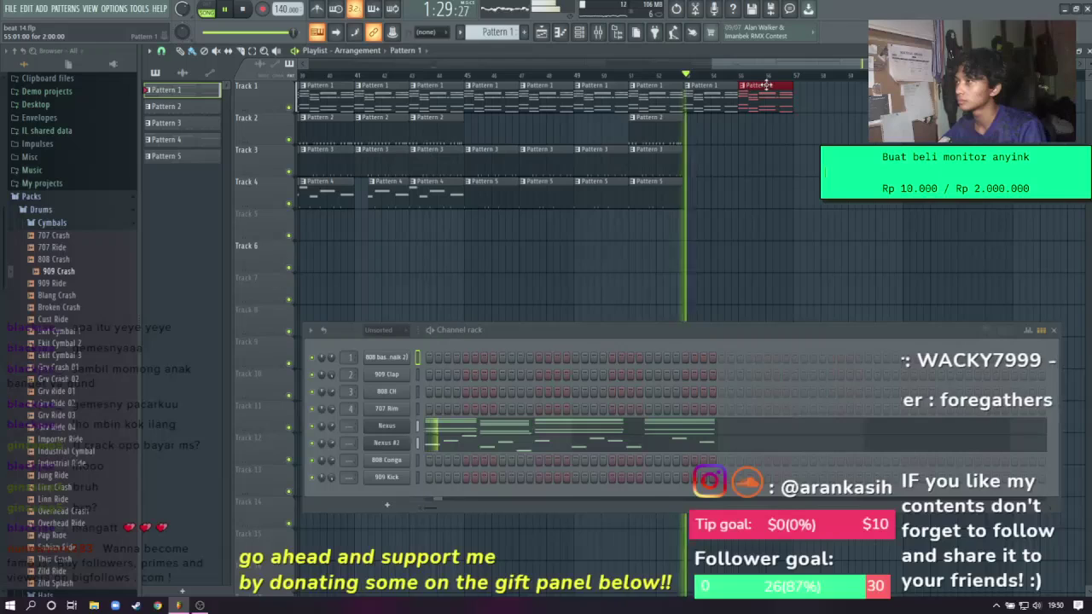
left_click(796, 92)
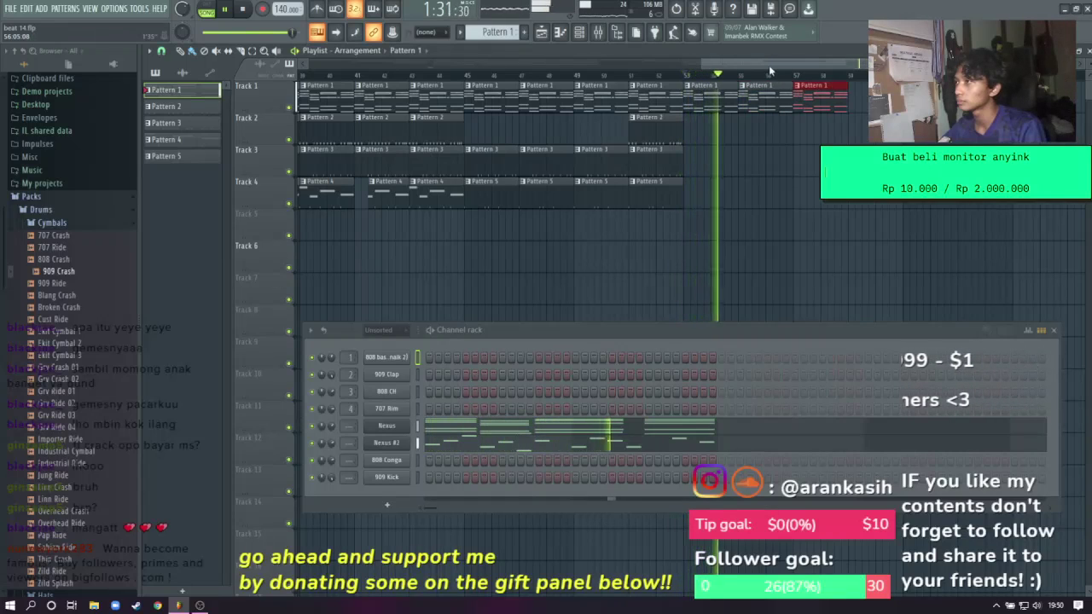
Place a Pattern 2 clip at bar 57 on Track 2
scroll(769, 64, "right", 3)
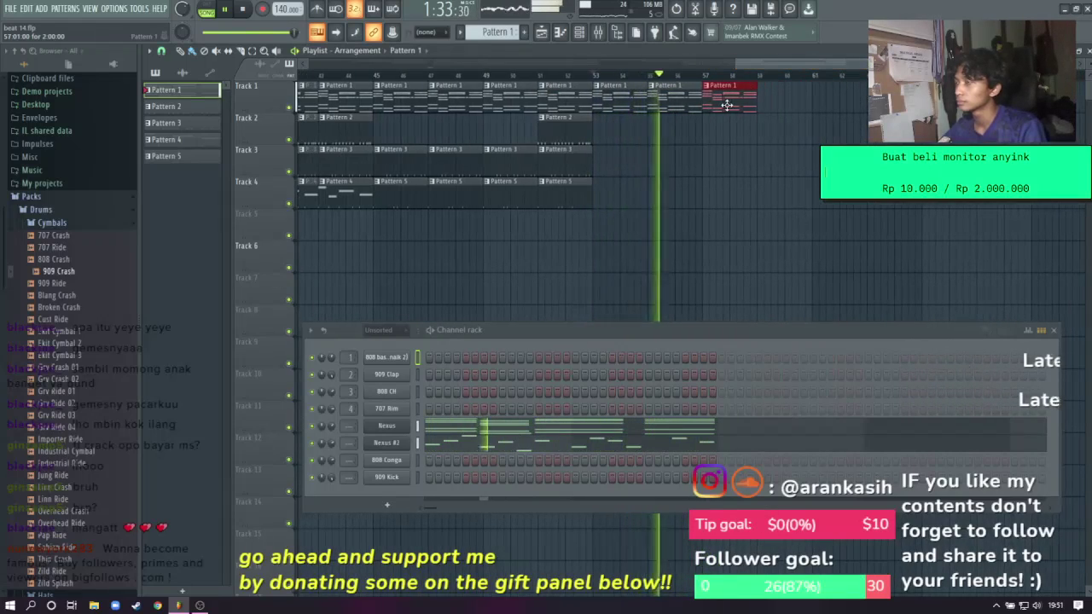
left_click(587, 130)
left_click(708, 126)
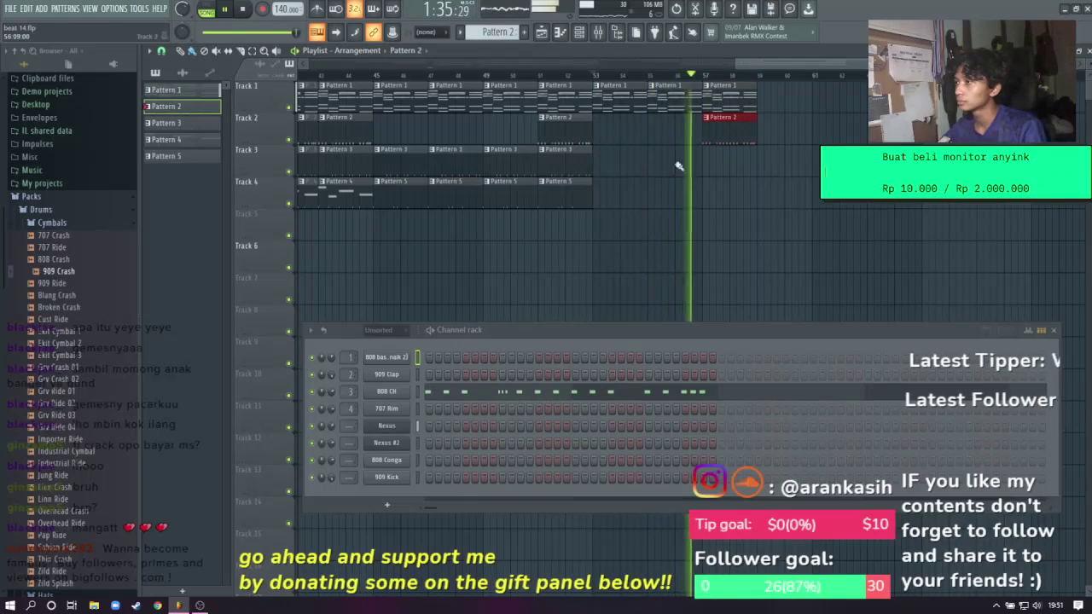
Try duplicating the Pattern 1 and Pattern 2 clips at bar 57 to bar 59
left_click_drag(758, 79, 704, 123)
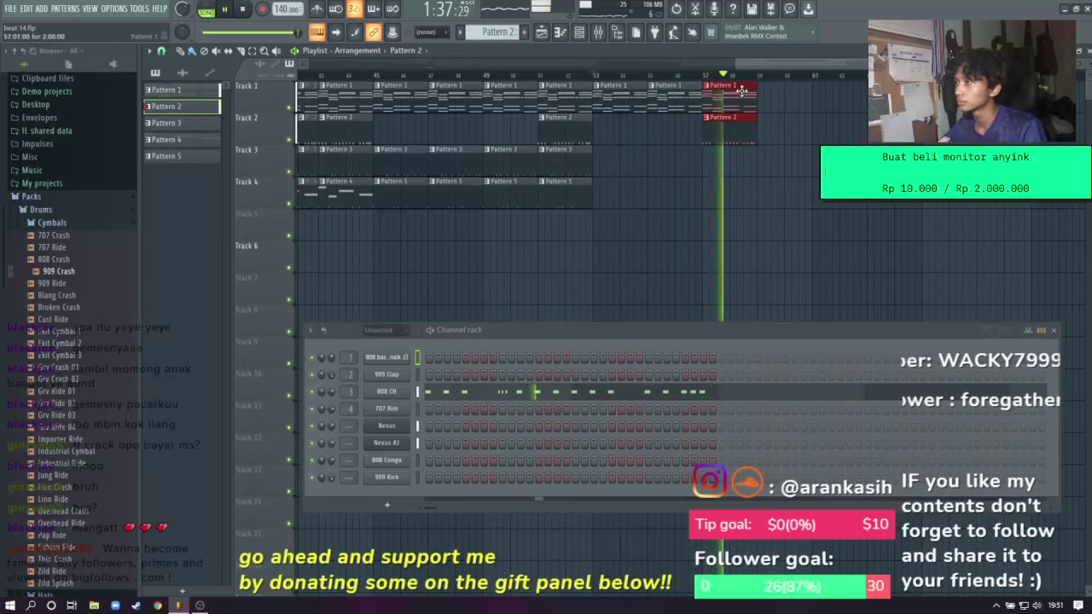
key("ctrl+b")
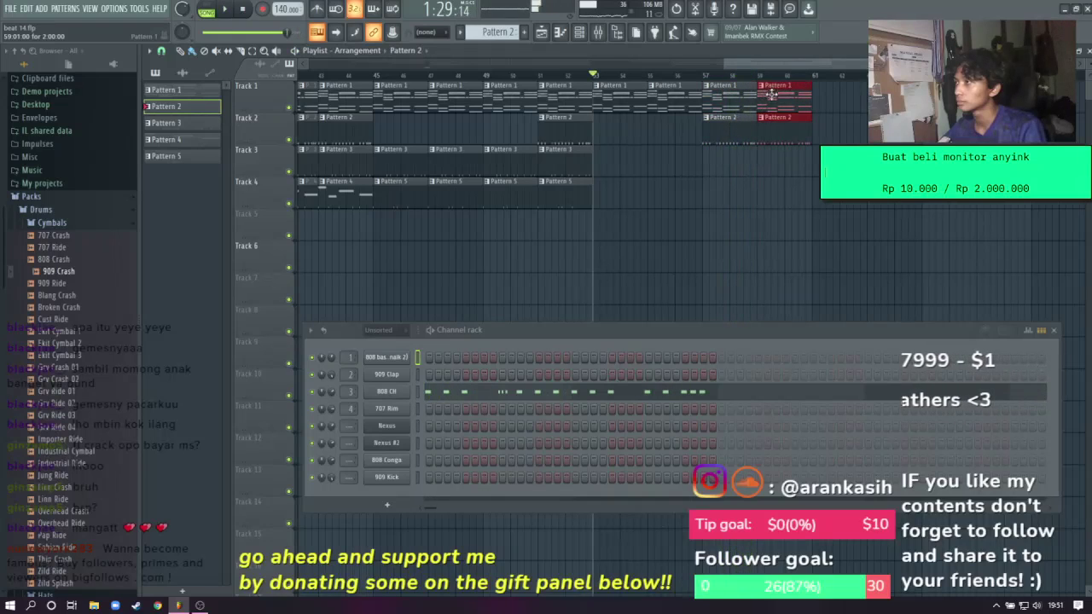
left_click(697, 76)
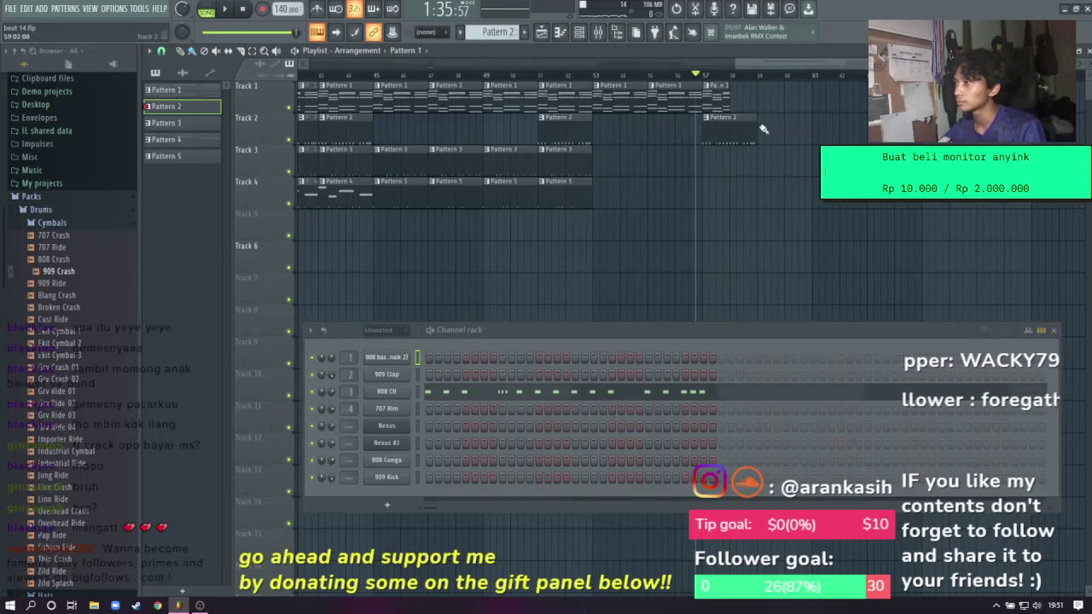
Fill Track 1 with one-bar Pattern 1 clips at bars 57 and 58, followed by half-bar clips through bars 59 and 60
left_click(721, 102)
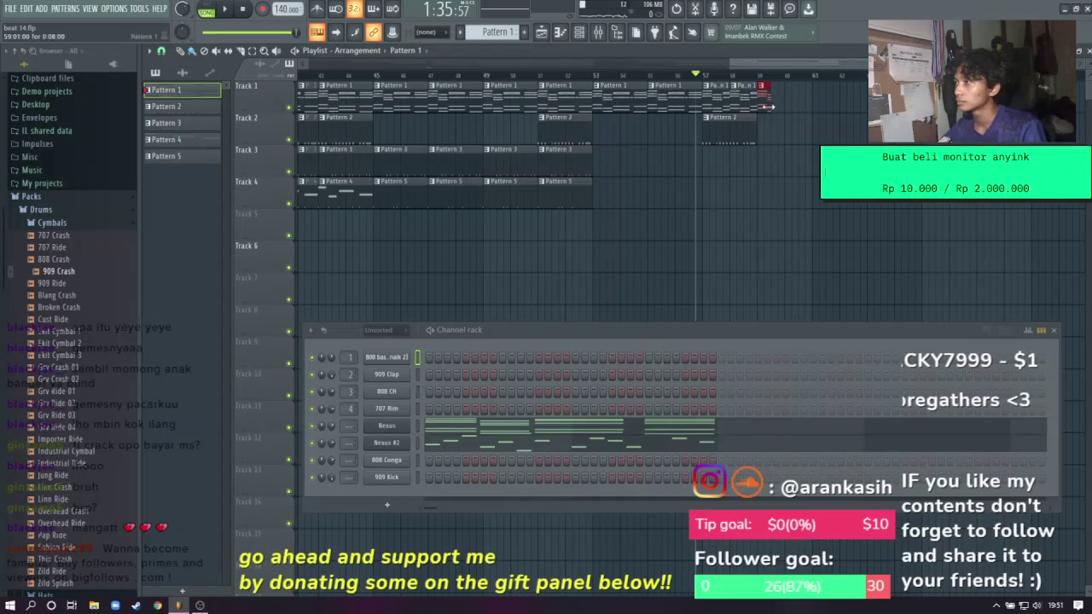
left_click(774, 107)
right_click(789, 103)
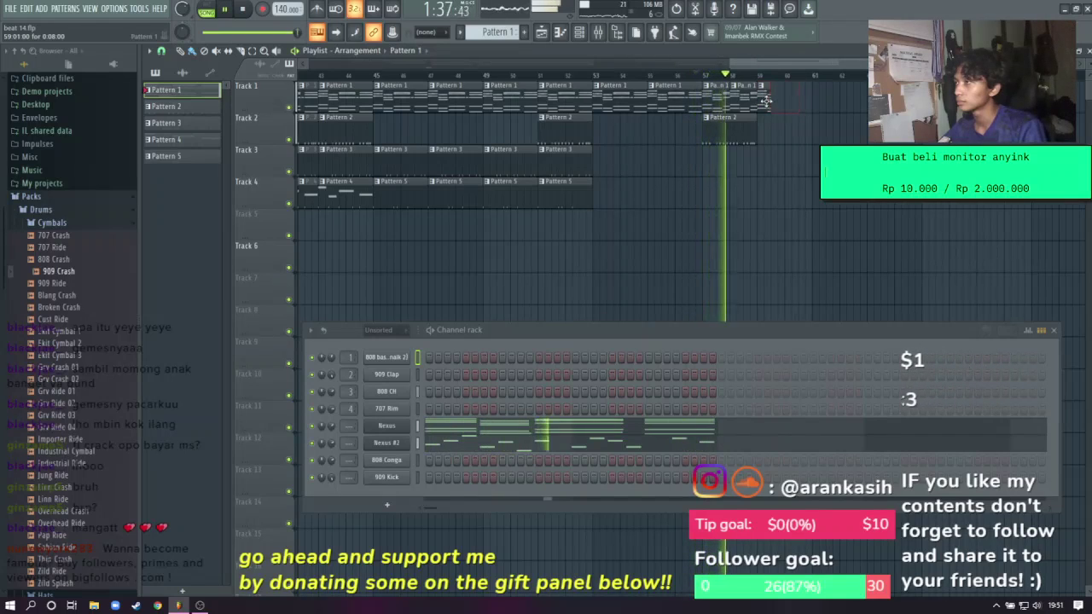
left_click(776, 104)
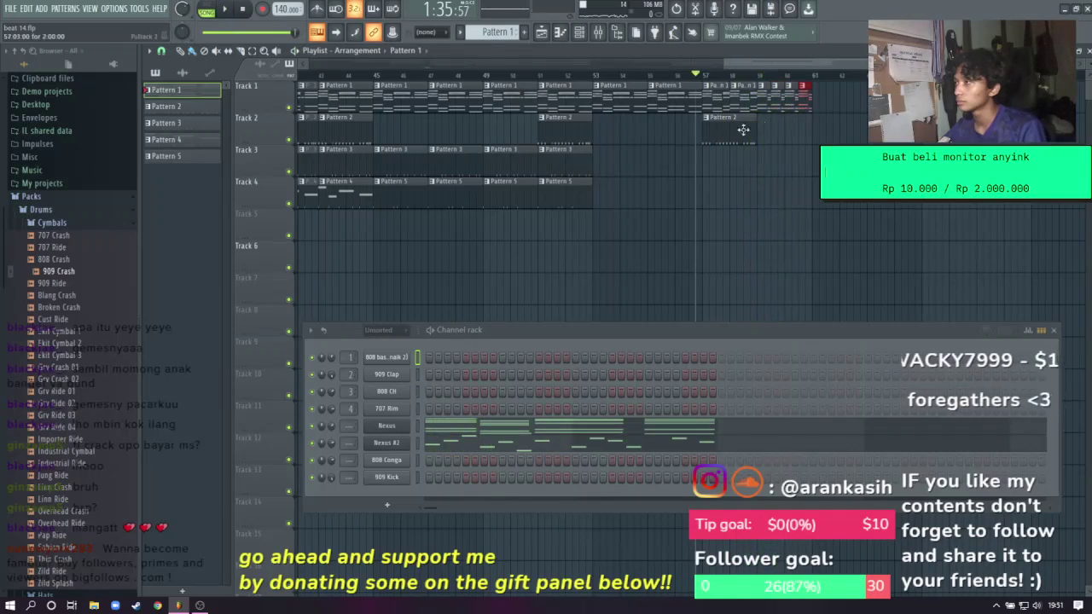
Add a Pattern 2 clip at bar 59 on Track 2 and a reversed 909 Crash on Track 5 leading into bar 61
left_click(743, 129)
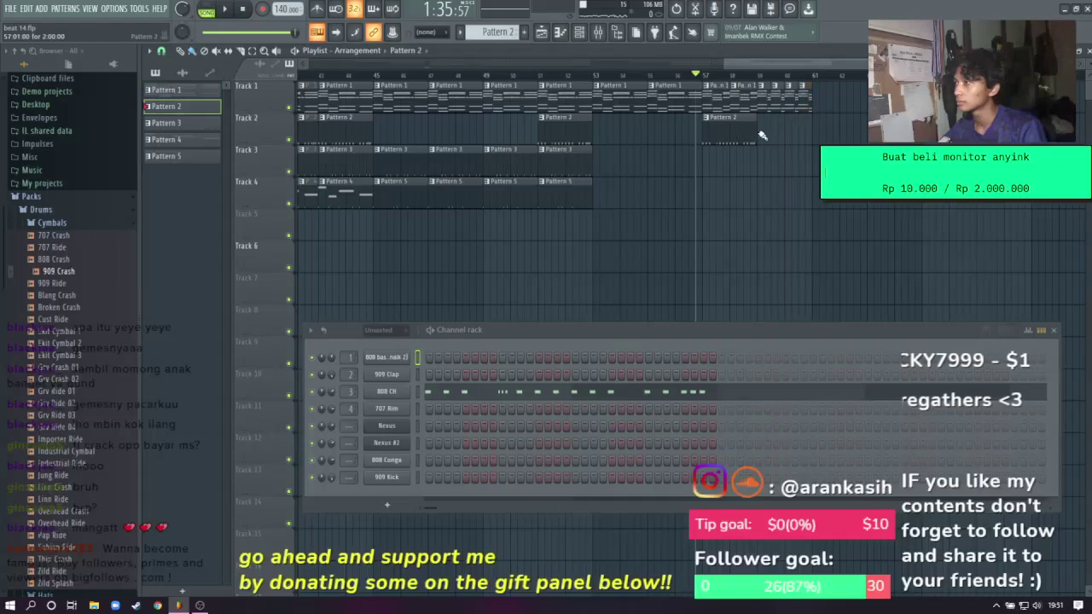
left_click(755, 75)
left_click_drag(766, 68, 800, 62)
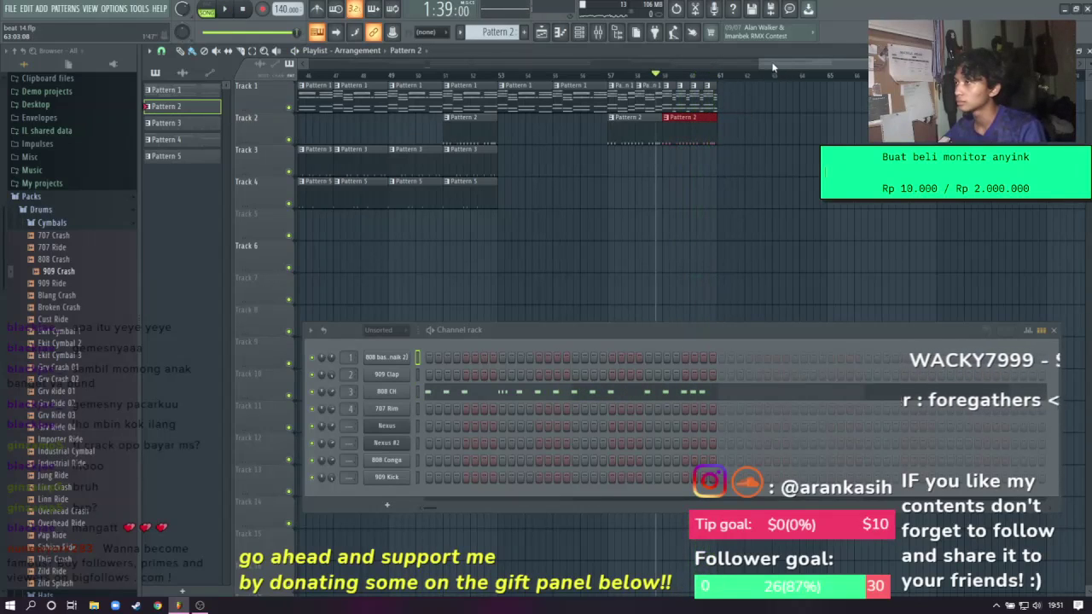
left_click_drag(773, 63, 447, 254)
left_click_drag(458, 78, 794, 189)
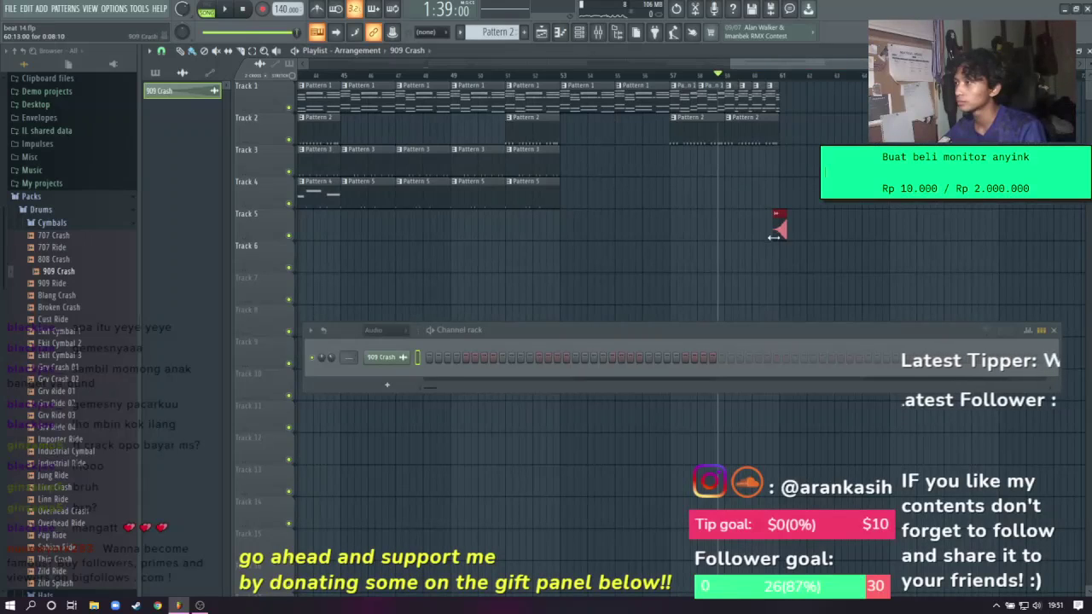
Copy the pattern clips on Tracks 1–4 that start at bar 13 and place them at bar 61
left_click_drag(825, 56, 481, 79)
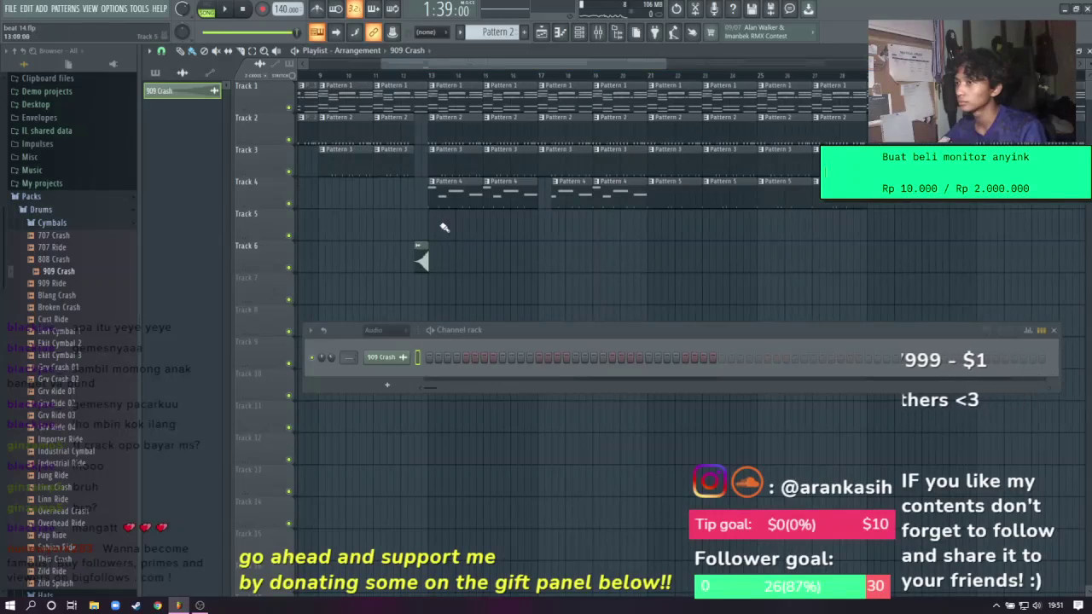
left_click_drag(442, 241, 619, 104)
left_click(453, 100)
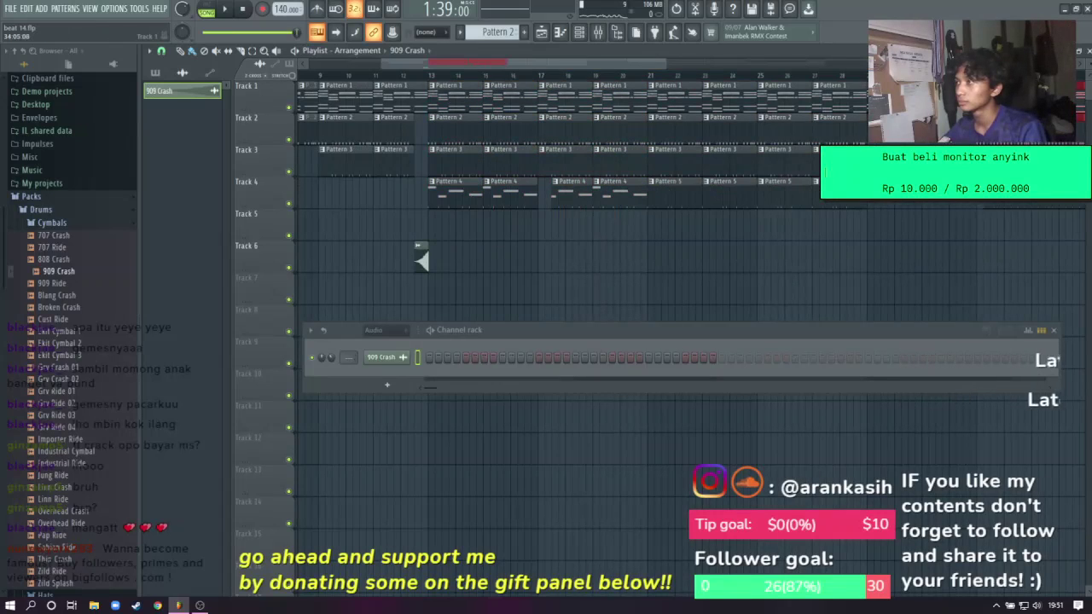
scroll(453, 101, "right", 5)
scroll(584, 145, "right", 9)
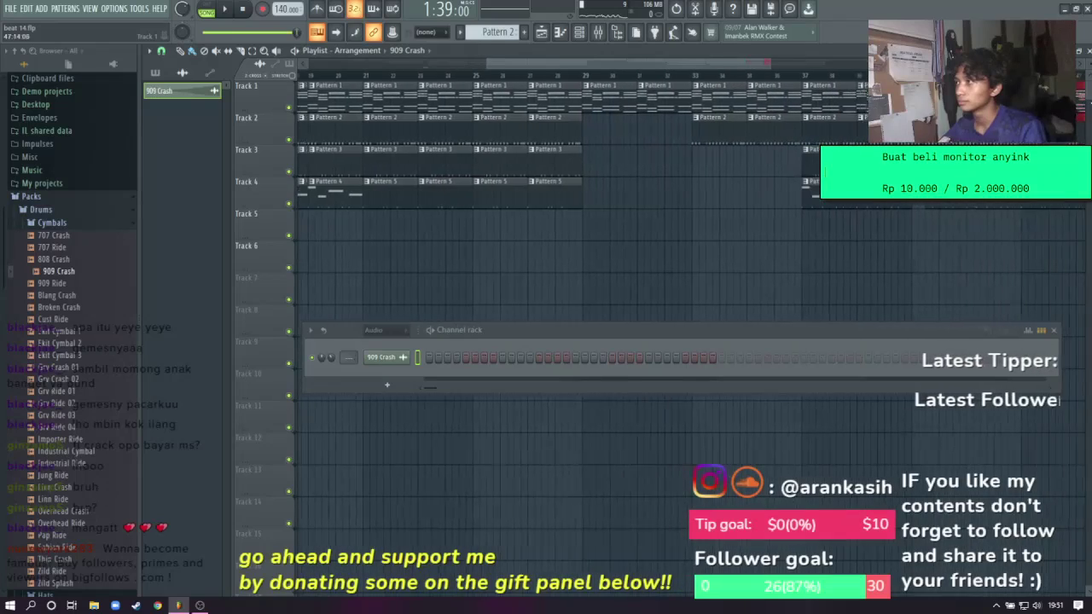
scroll(990, 229, "right", 5)
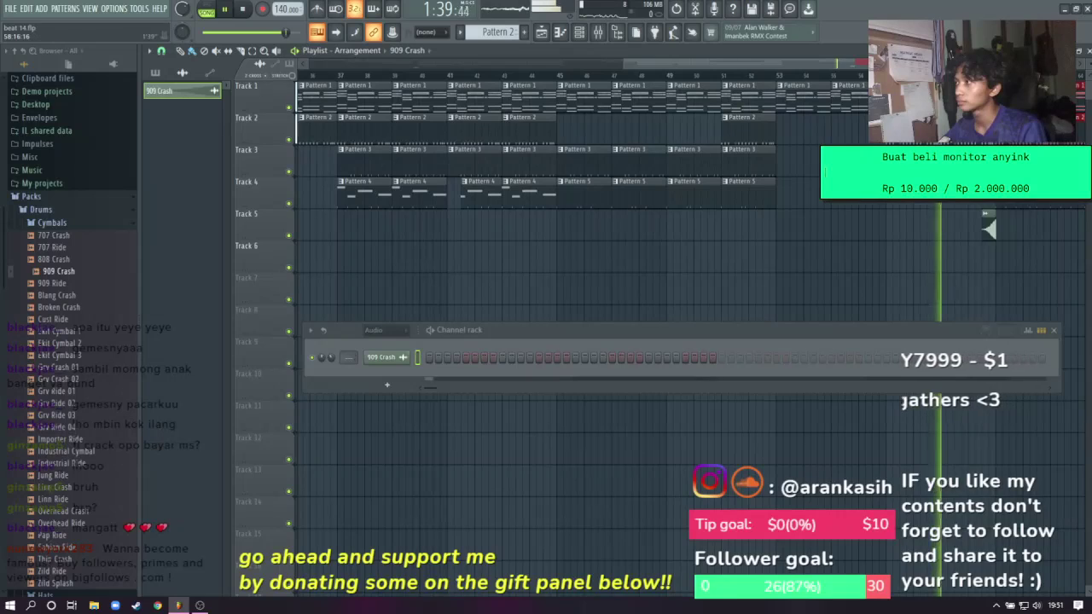
scroll(580, 145, "right", 4)
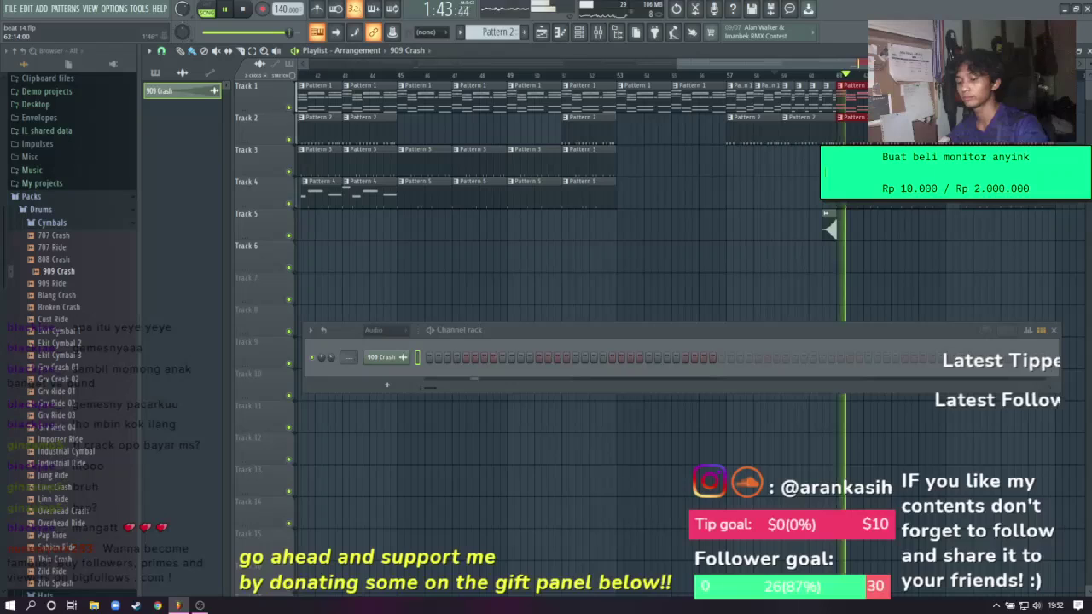
Play back the arrangement from around bar 50 to review the build-up toward bar 61
left_click(551, 75)
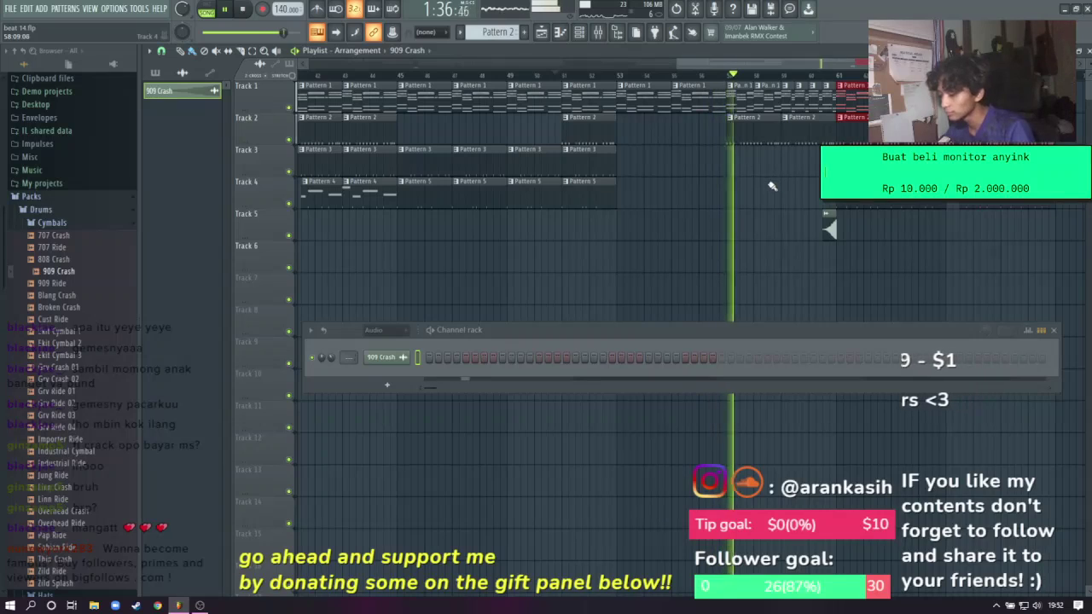
key("F5")
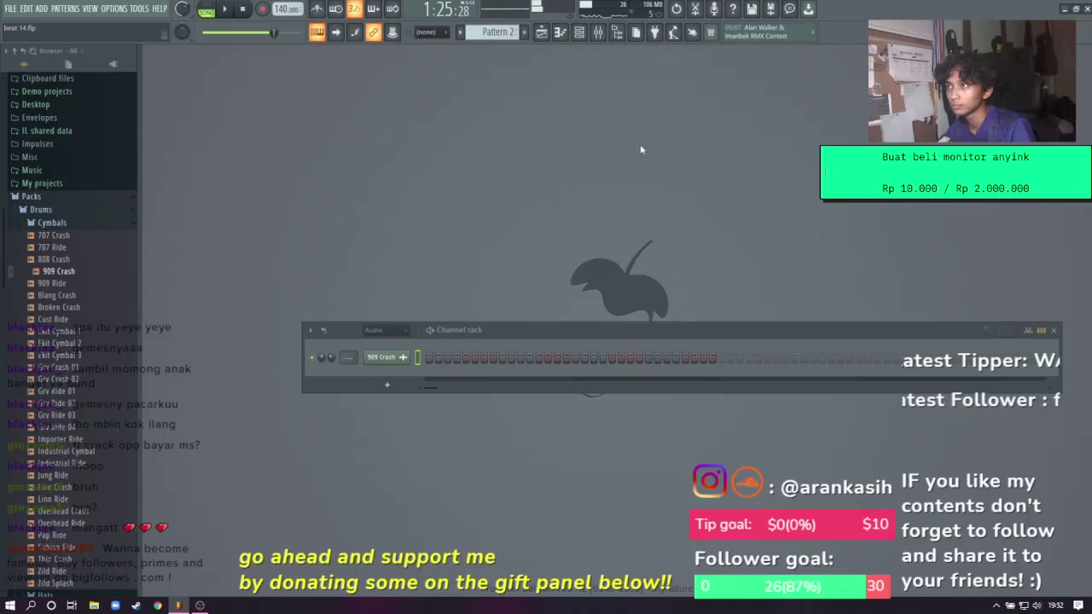
left_click(547, 38)
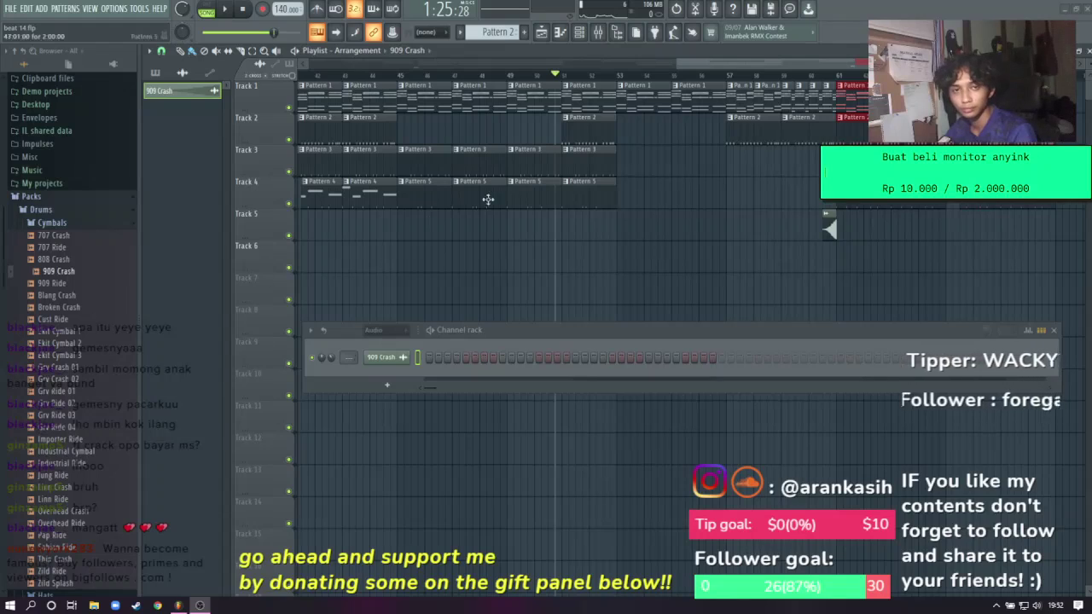
key("space")
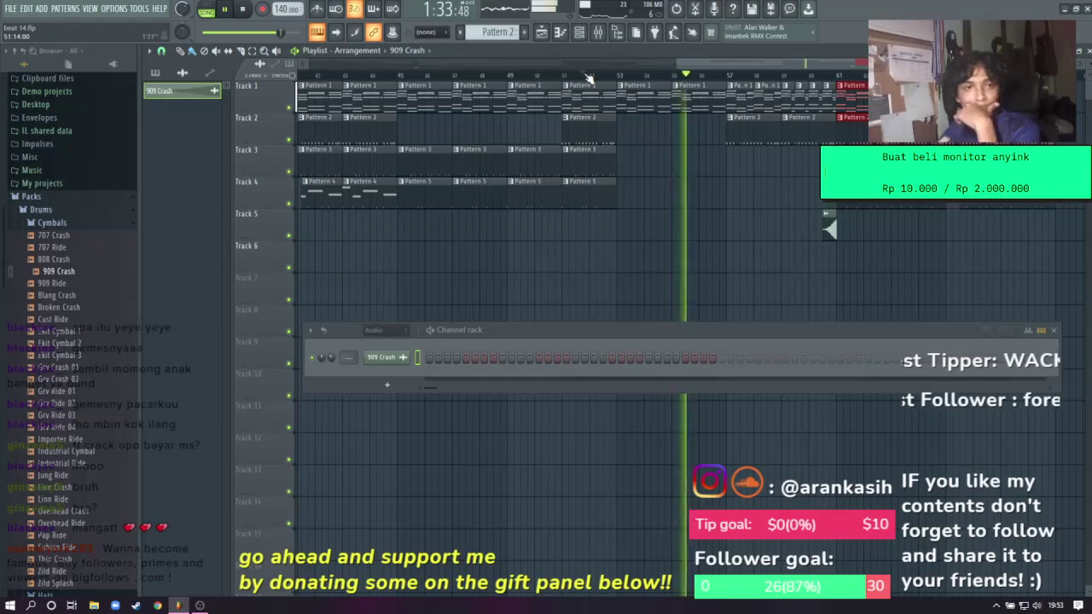
Play back the arrangement from around bars 53 and 59 to check the stuttered build-up before bar 61
left_click(613, 77)
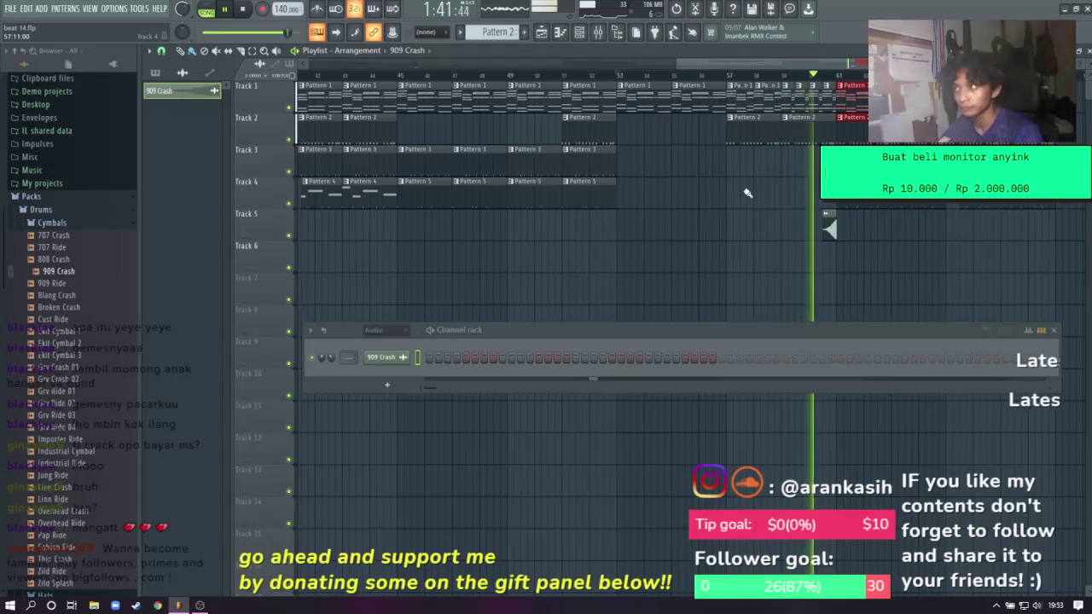
key("space")
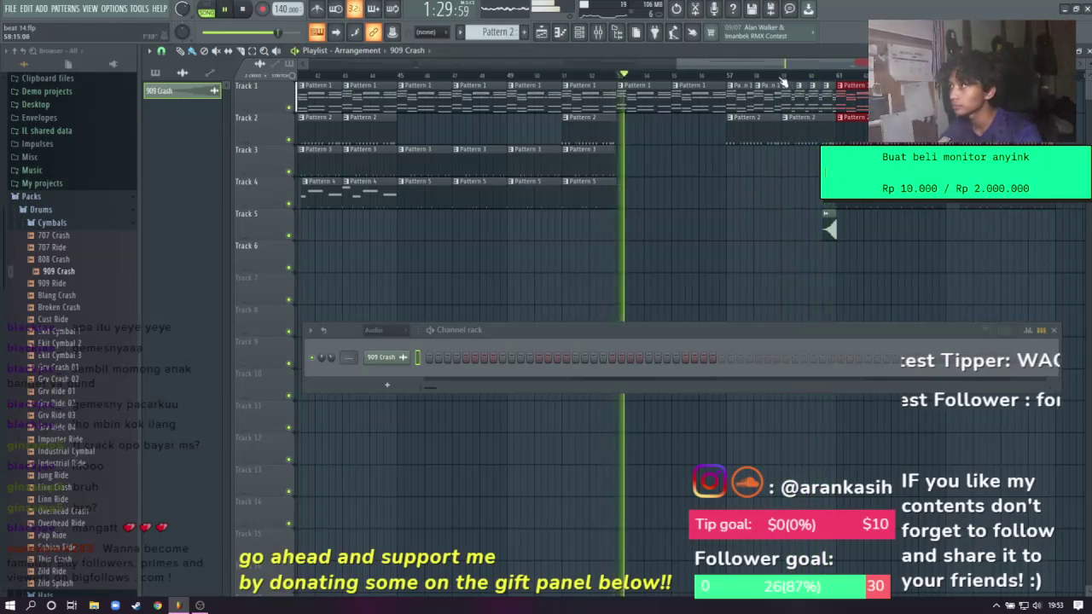
key("space")
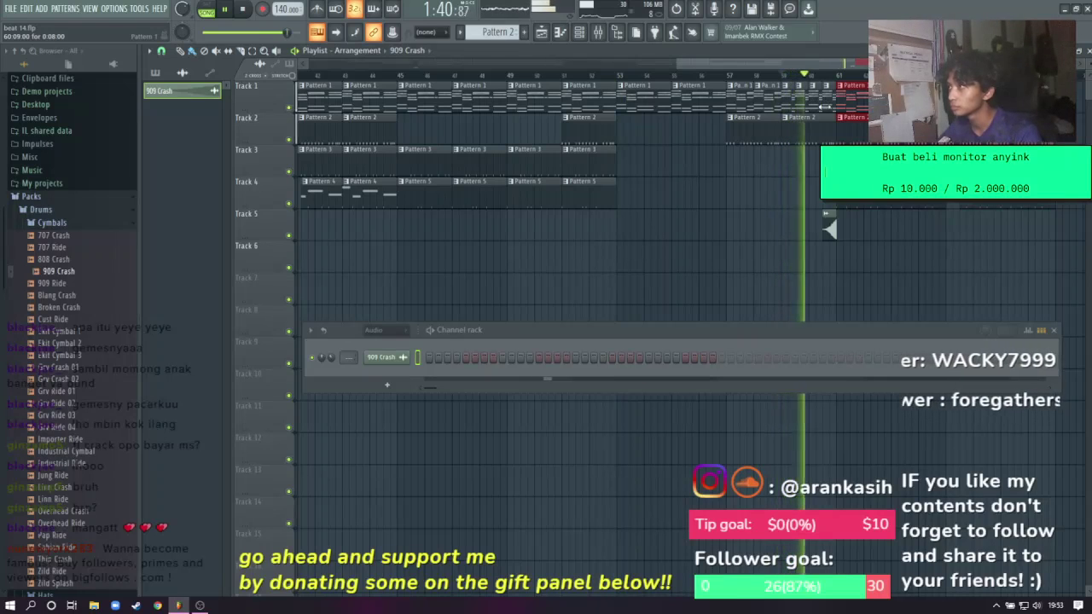
key("space")
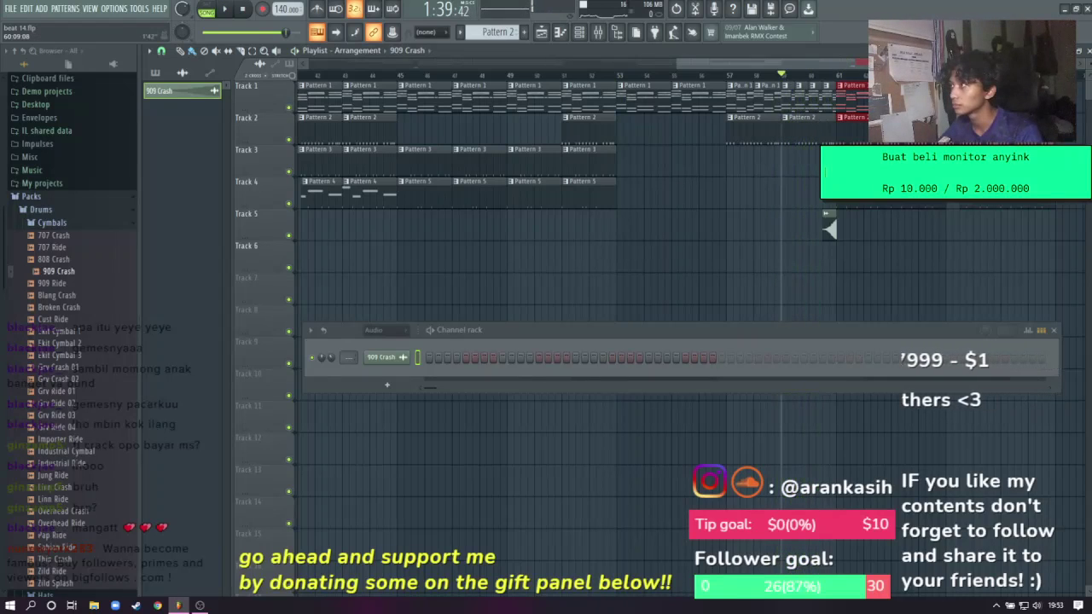
Replace the half-bar Pattern 1 clips in bar 60 on Track 1 with four quarter-bar clips and play the transition
scroll(859, 49, "up", 3)
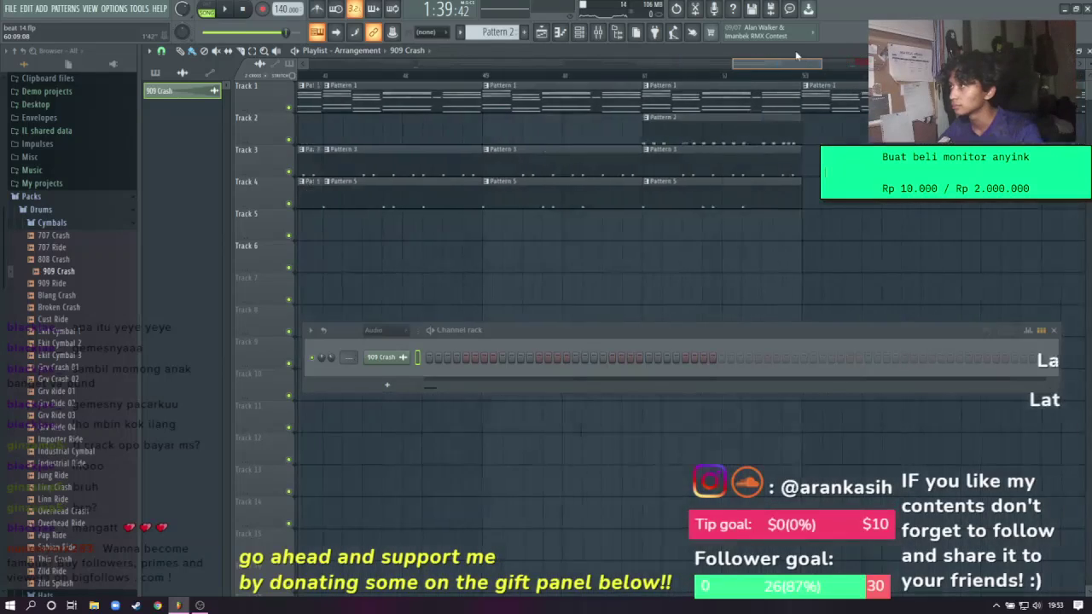
scroll(604, 96, "left", 3)
key("space")
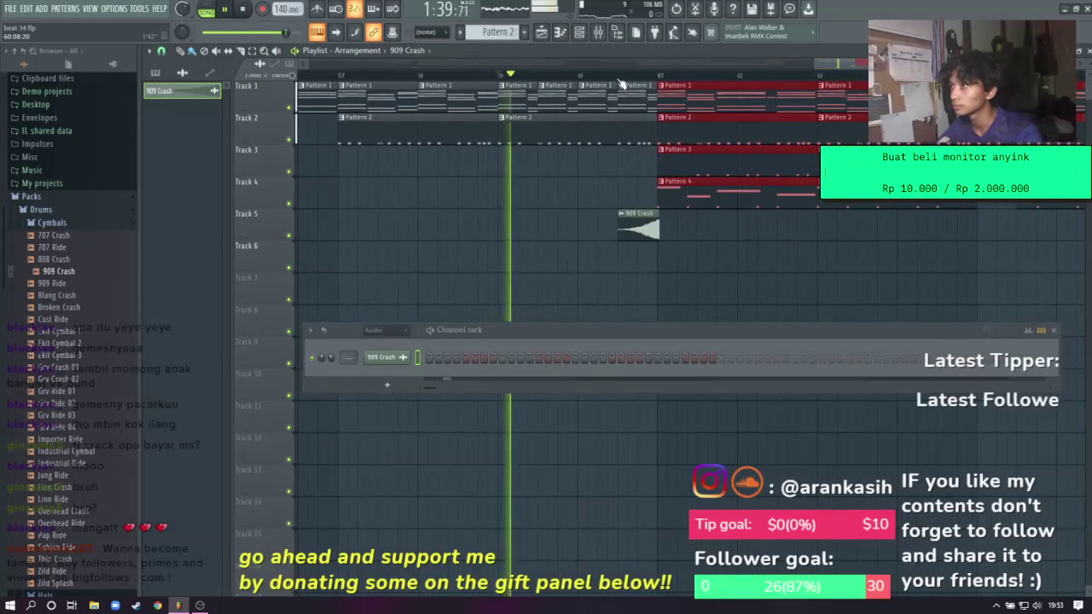
key("space")
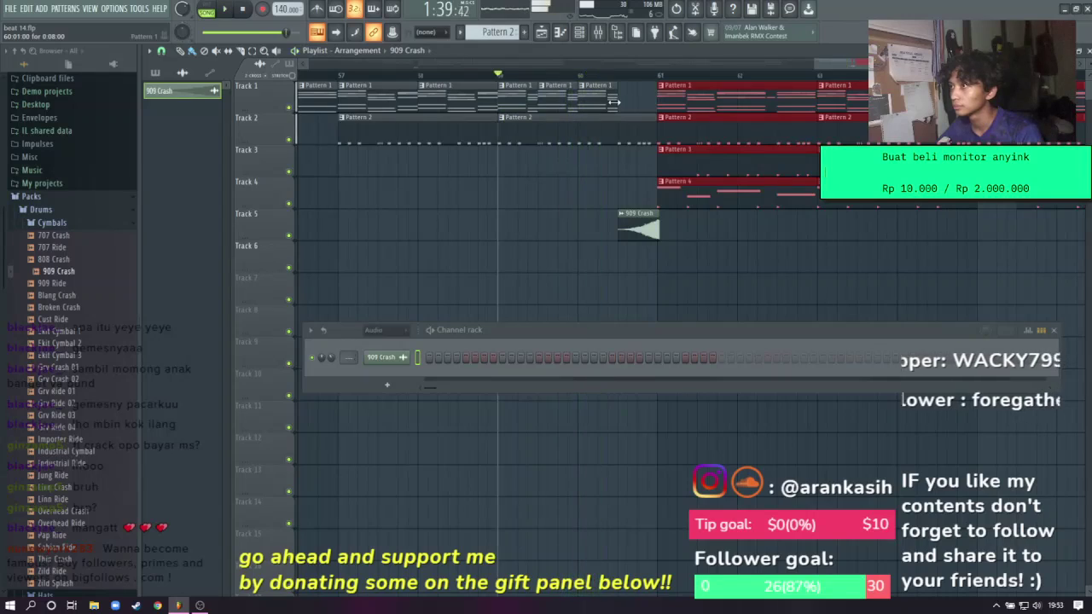
left_click(605, 97)
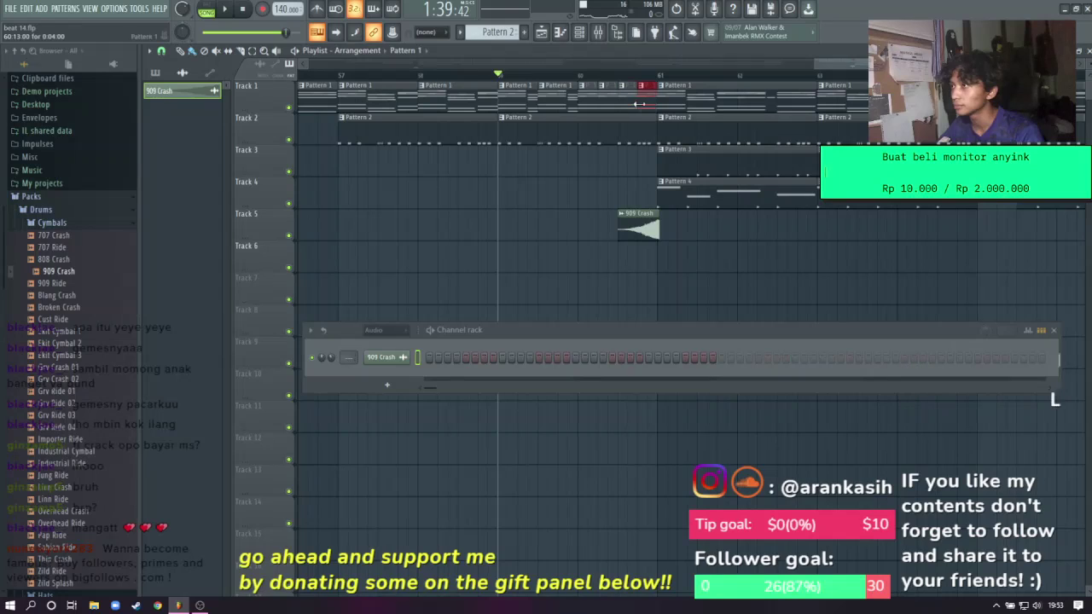
key("space")
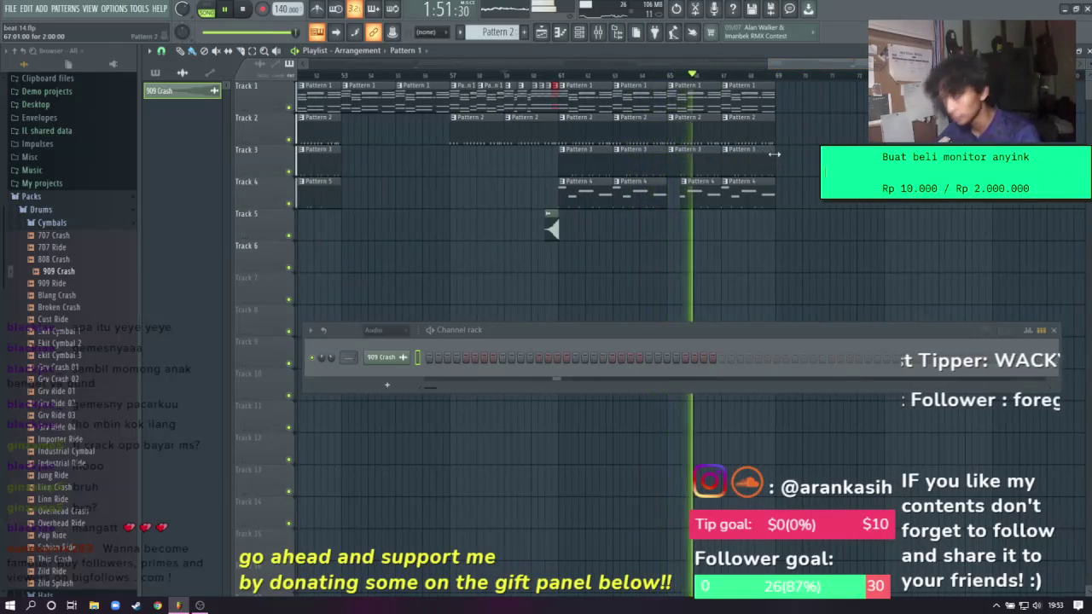
Duplicate the two-bar pattern clips on Tracks 1–4 at bar 67 so that they repeat once at bar 69
left_click_drag(774, 209, 724, 81)
key("ctrl+b")
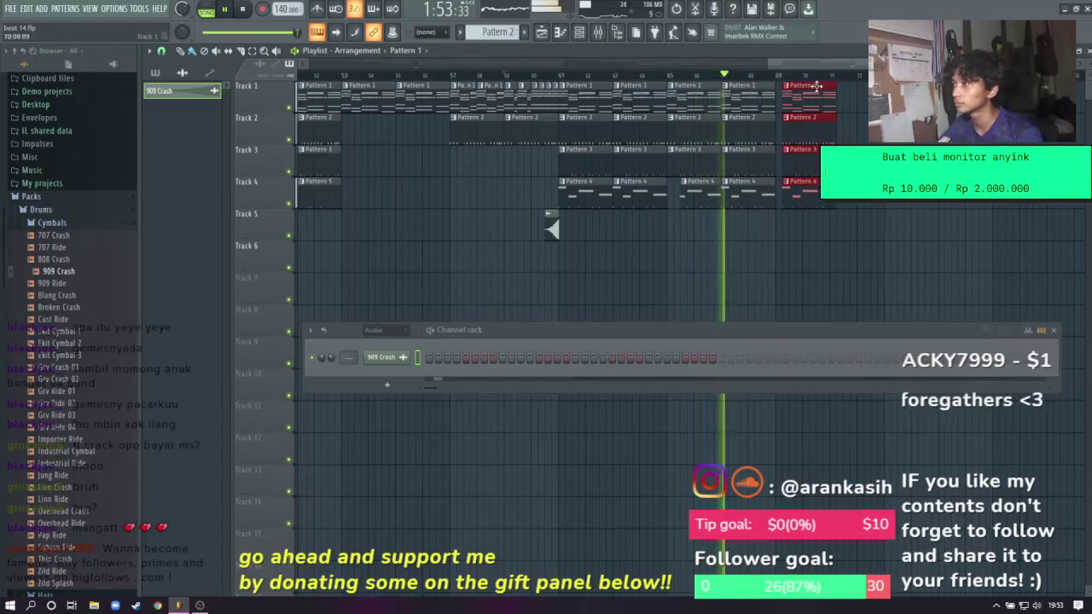
left_click_drag(814, 66, 835, 66)
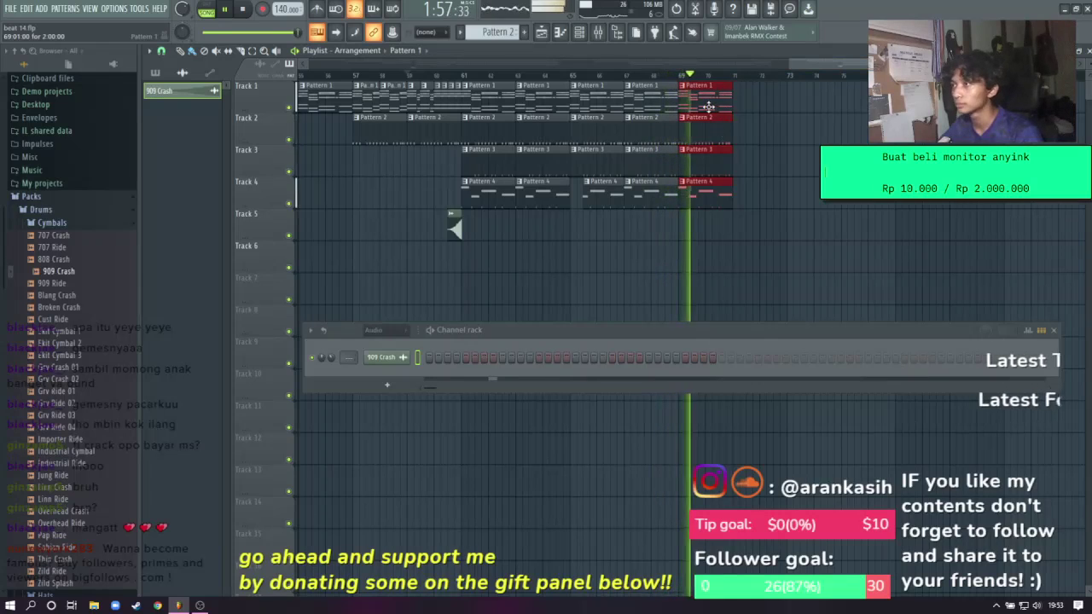
key("space")
key("ctrl+b")
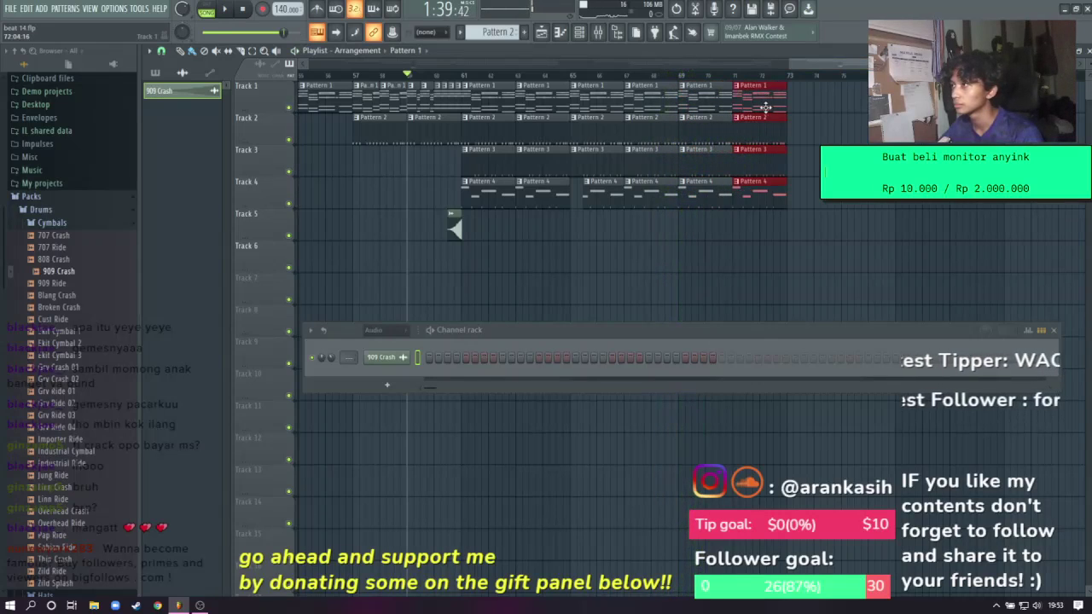
key("Delete")
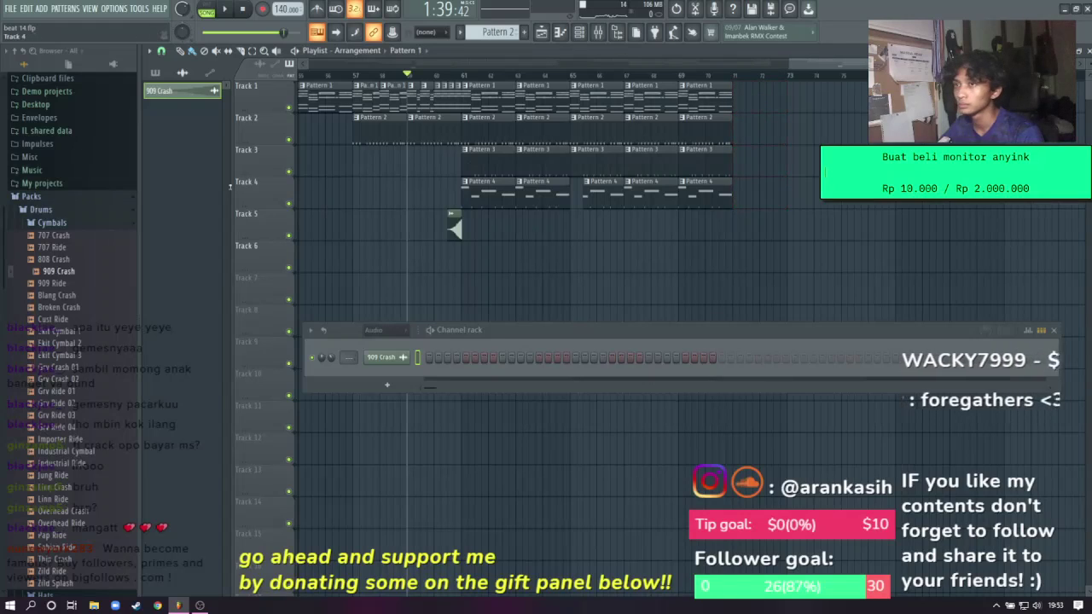
Create a new empty pattern and add another Nexus instrument to the Unsorted channel group
left_click(180, 75)
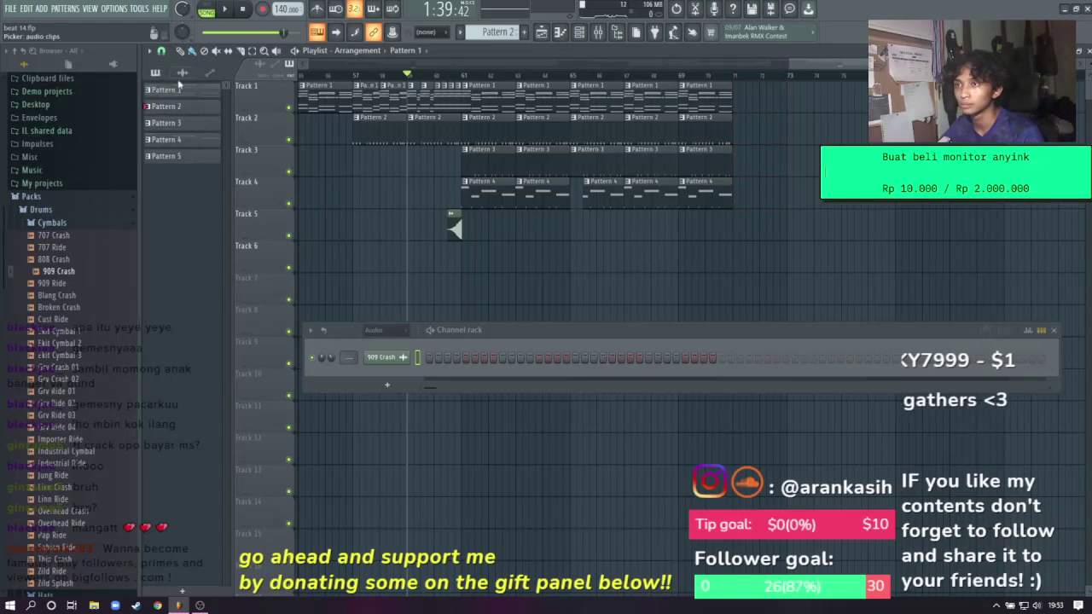
left_click(524, 33)
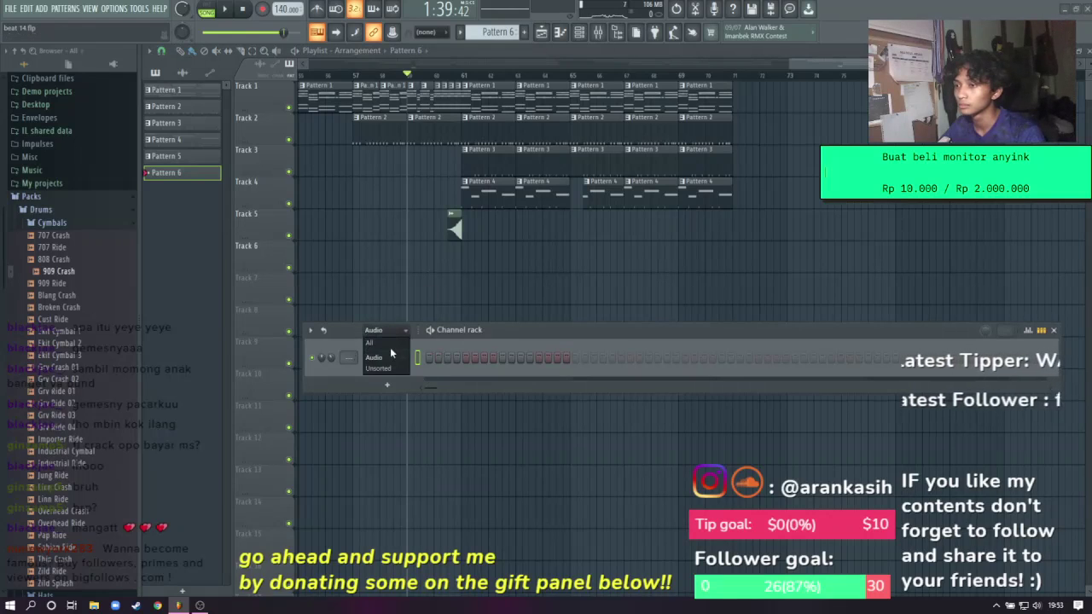
left_click(382, 368)
left_click(391, 507)
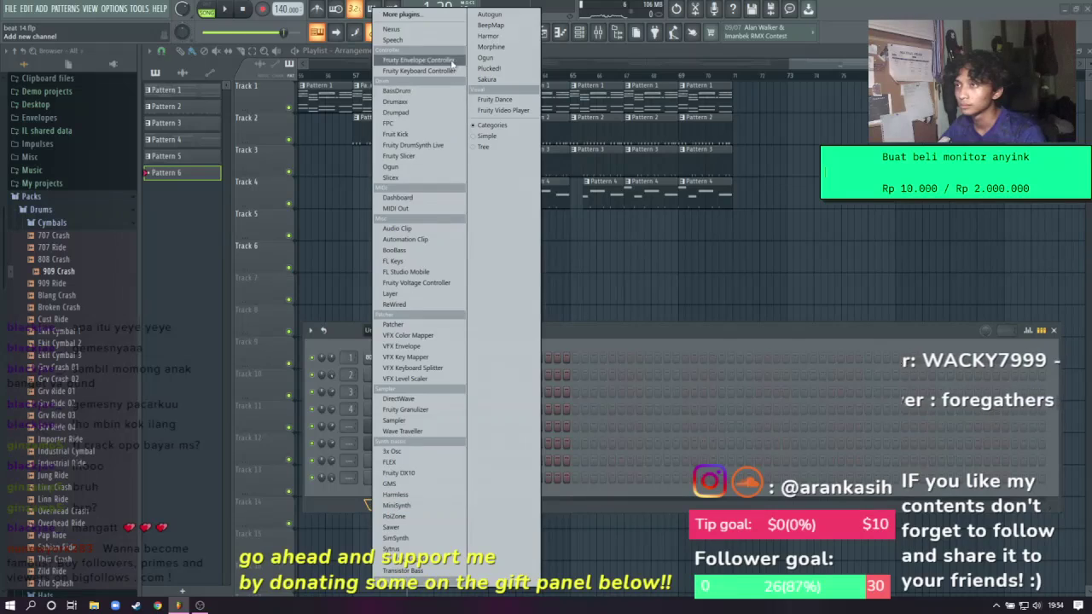
left_click(433, 31)
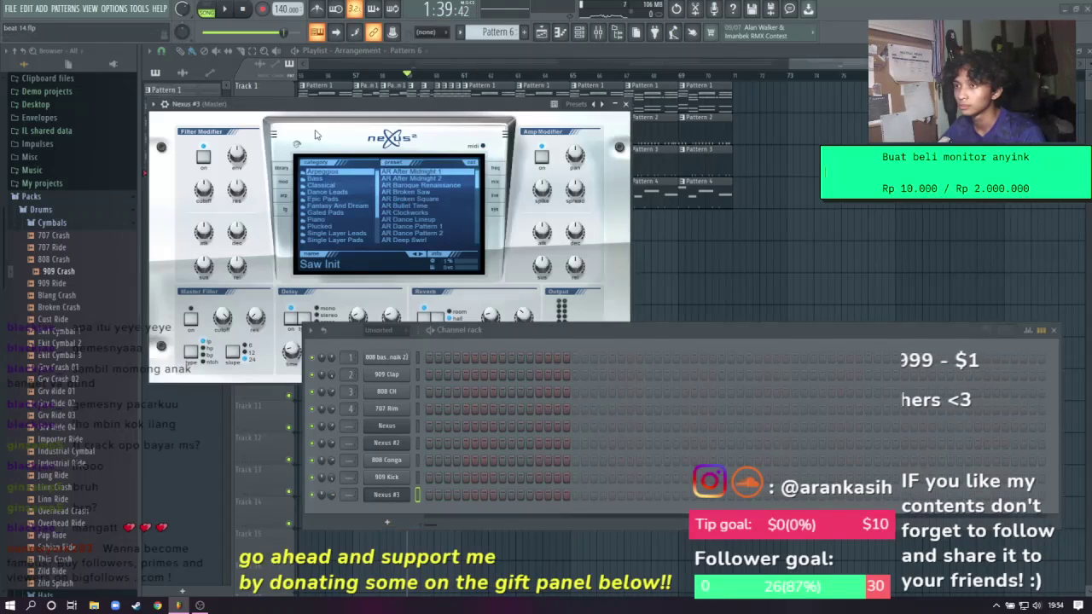
Choose the Gated Pads category in the new Nexus and open its piano roll beside the plugin window
left_click(334, 212)
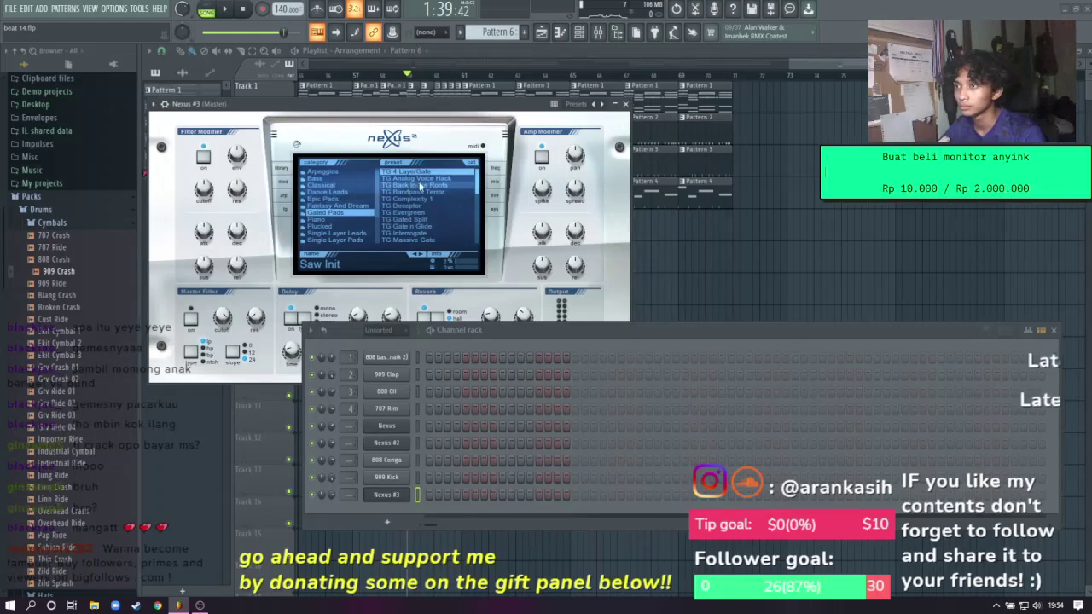
right_click(385, 493)
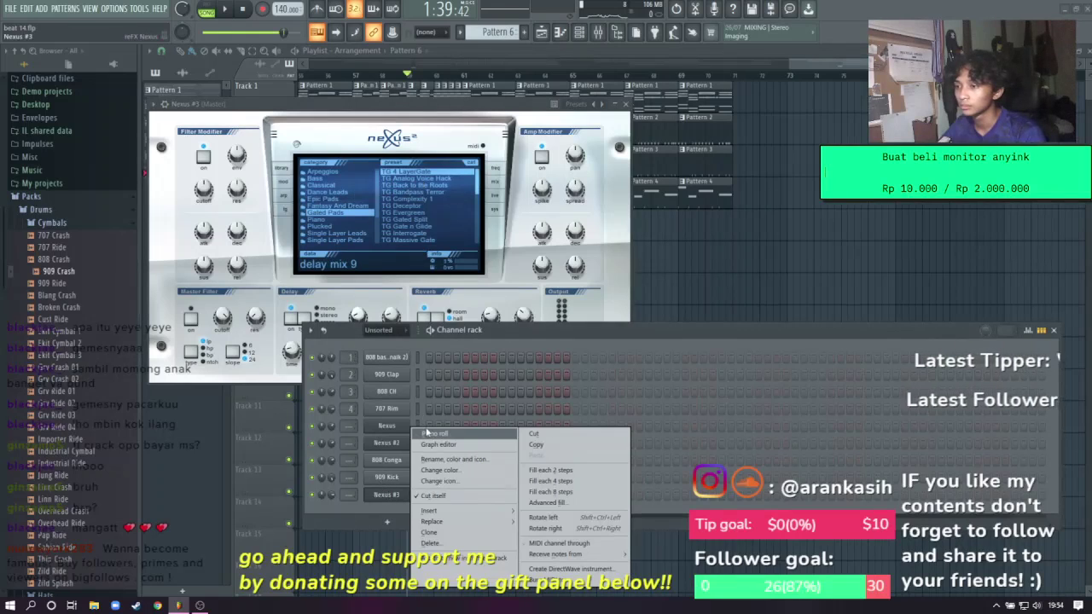
left_click(433, 433)
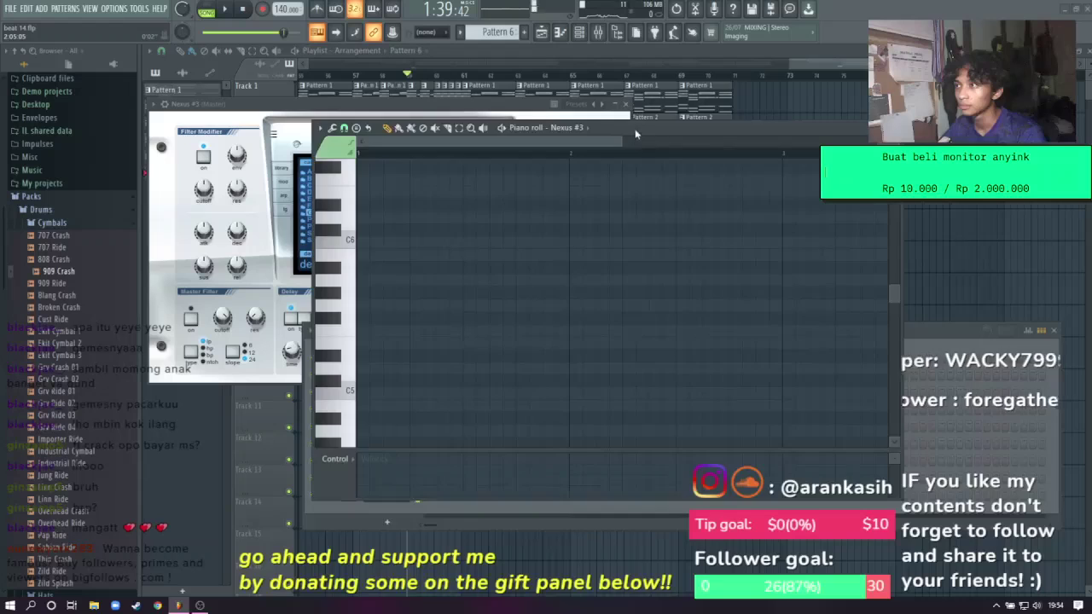
left_click_drag(635, 134, 834, 94)
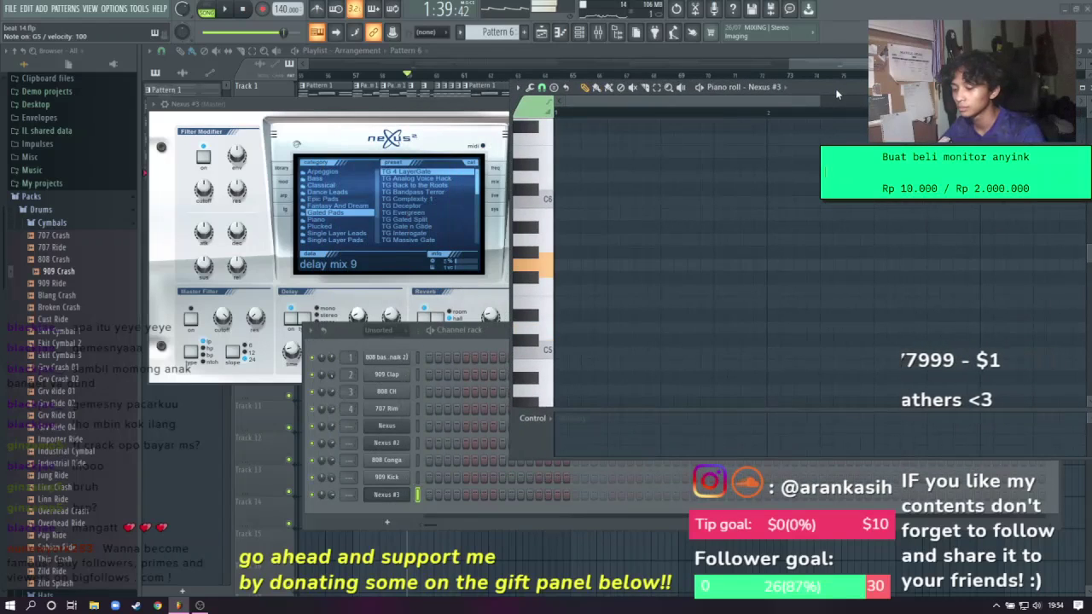